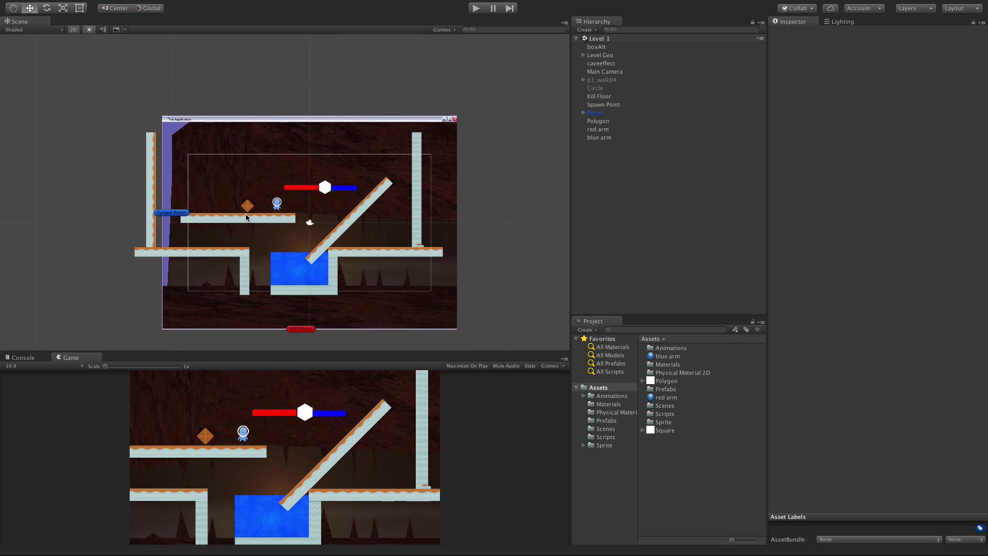
Step: Remove the Rigidbody 2D component from boxAlt and add a Spring Joint 2D component to it
scroll(246, 217, up, 8)
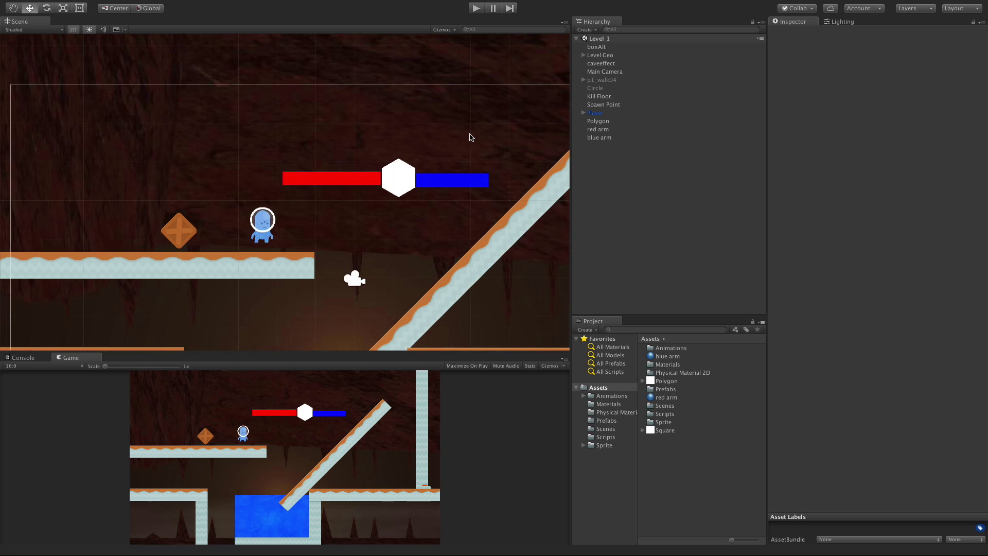
click(597, 47)
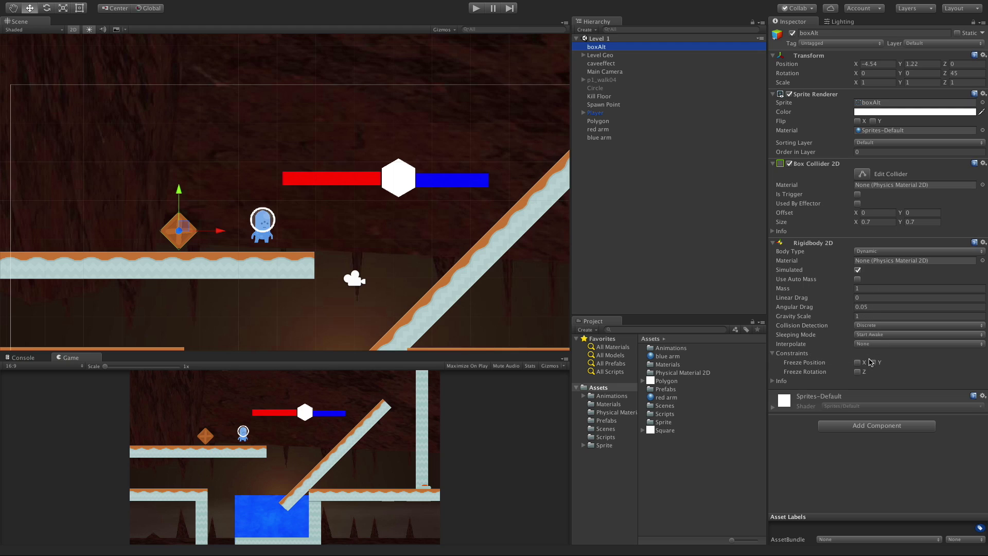
click(981, 244)
click(947, 265)
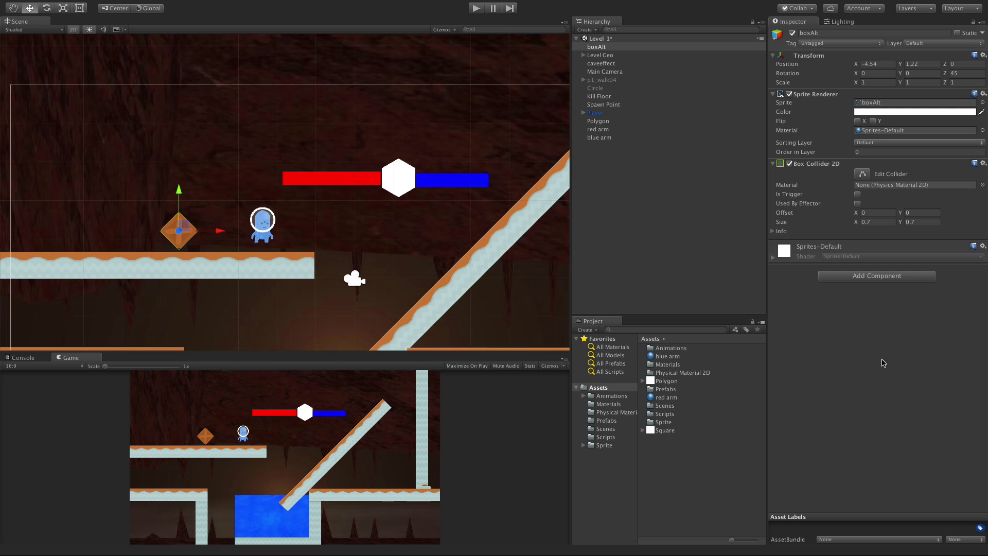
click(878, 276)
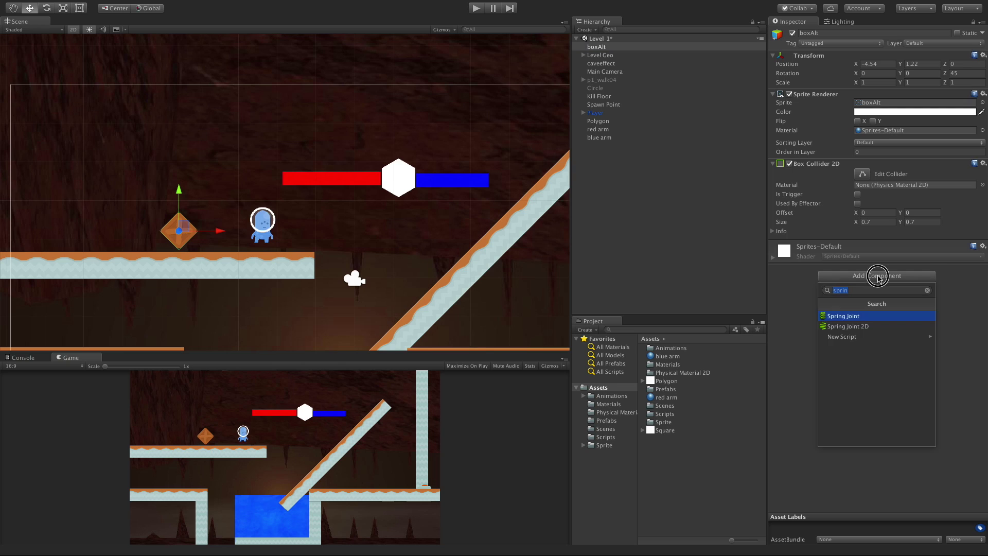
click(865, 327)
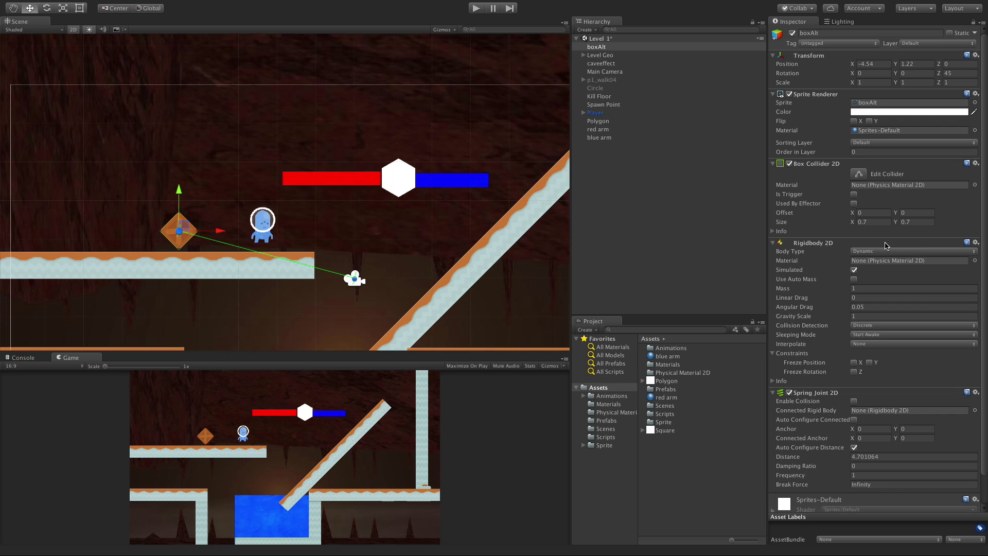
Step: Check the Main Camera's transform position against boxAlt's connected anchor, and reselect boxAlt
scroll(884, 365, down, 2)
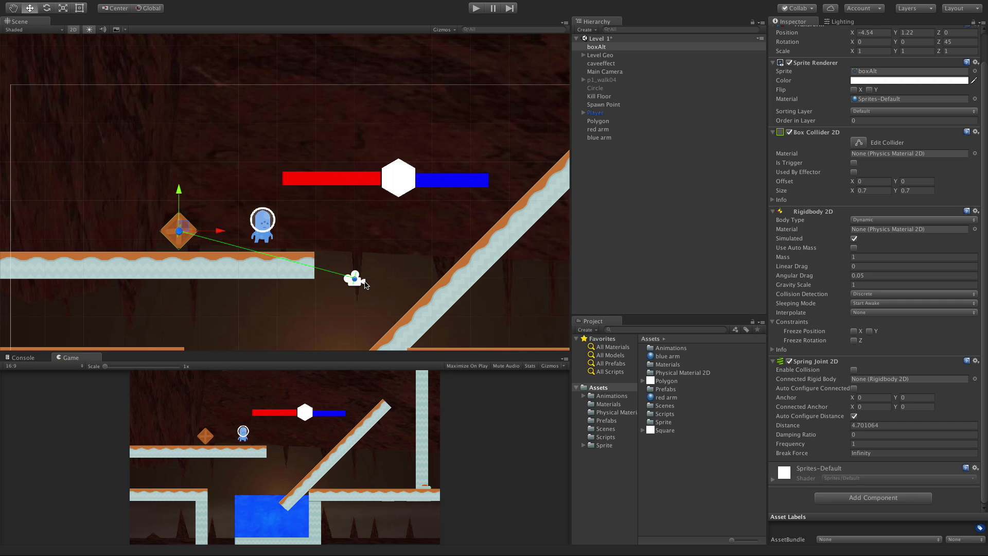
click(612, 72)
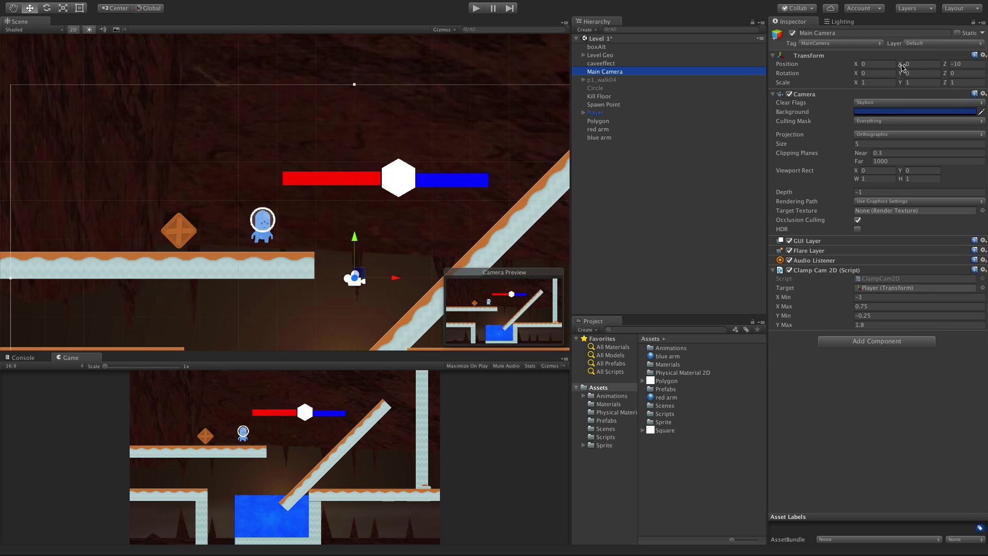
click(616, 47)
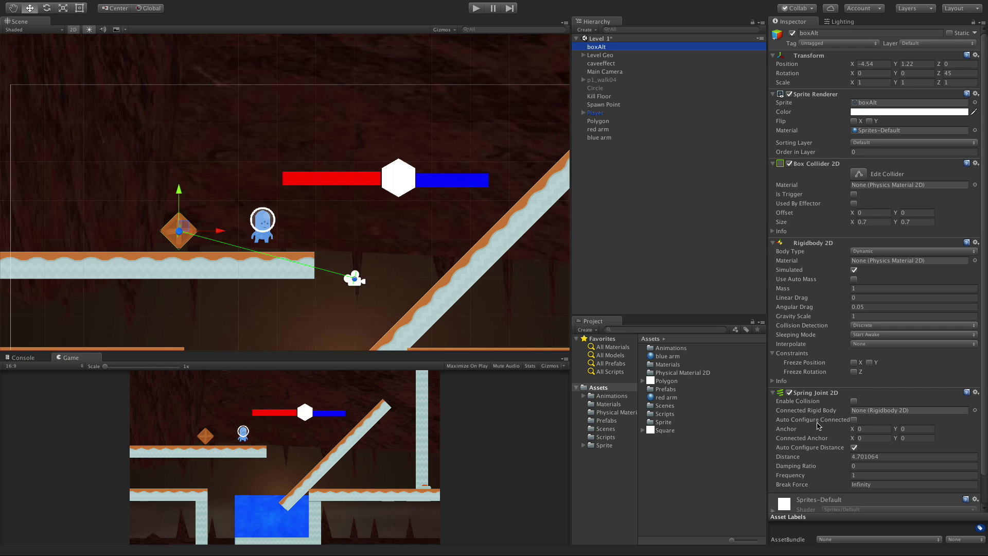
Step: Enable Auto Configure Connected Anchor on boxAlt's Spring Joint 2D and inspect the anchor on the crate up close
click(854, 419)
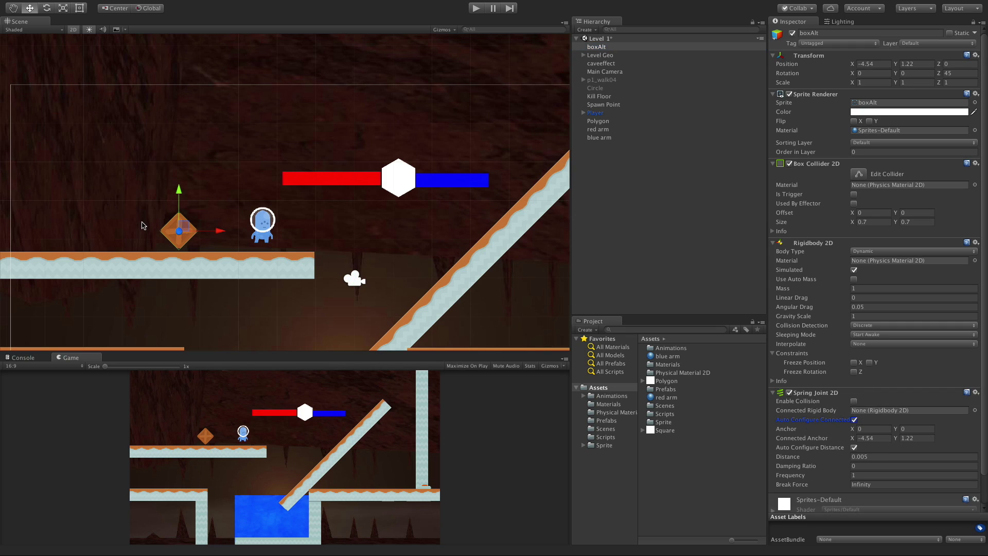
scroll(177, 218, up, 5)
middle_drag(177, 218, 344, 130)
scroll(351, 224, down, 3)
scroll(347, 234, up, 12)
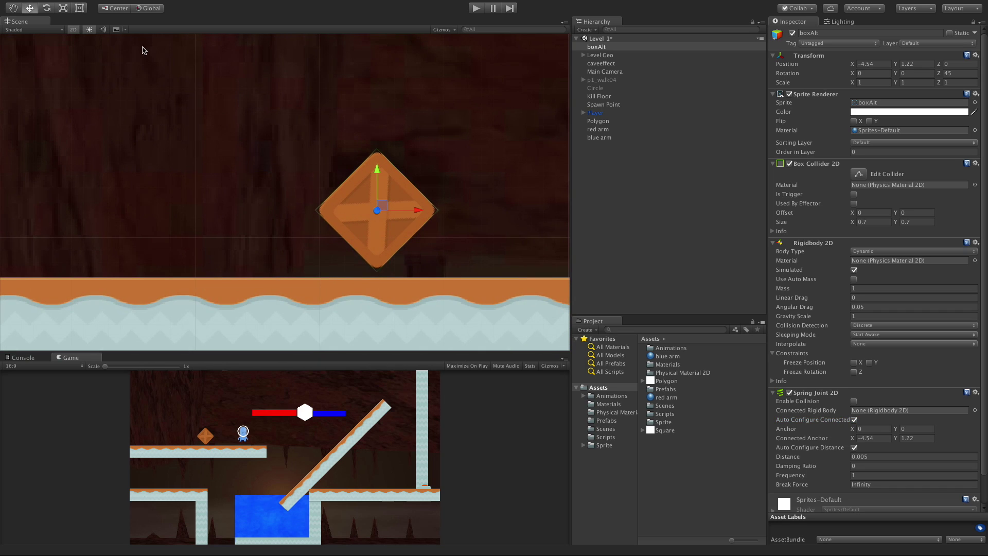
click(14, 9)
scroll(425, 224, down, 3)
scroll(426, 229, up, 8)
drag(413, 225, 287, 201)
scroll(287, 202, up, 1)
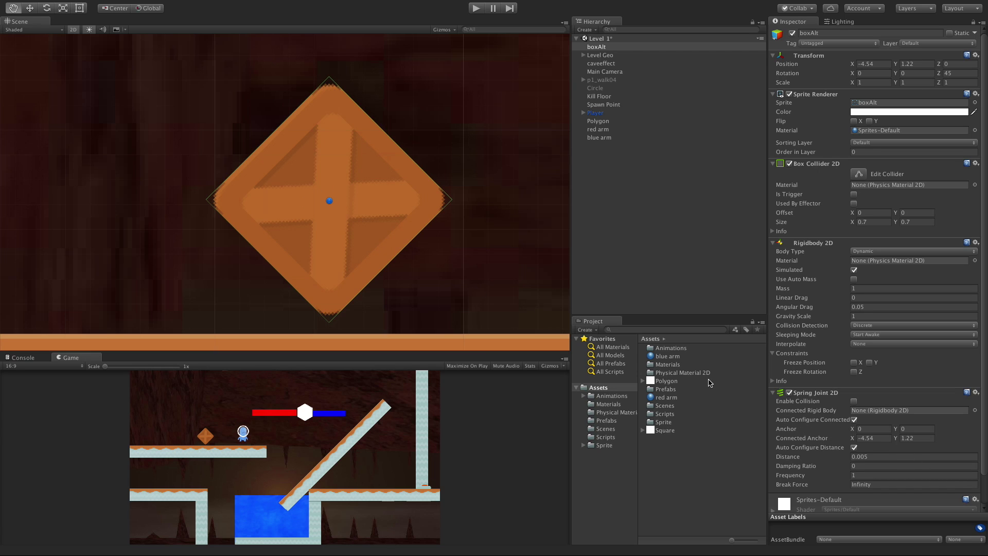
Step: Disable Auto Configure Connected Anchor and raise the spring joint's Connected Anchor Y to 2.27
click(852, 420)
drag(898, 442, 914, 438)
middle_click(430, 227)
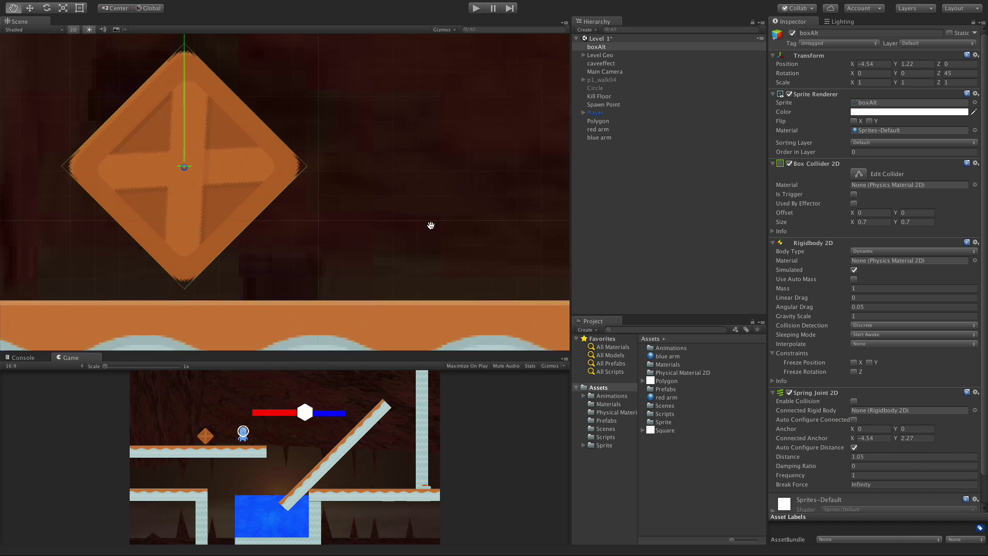
Step: Move the connected anchor handle up to about Y 3.23 and raise the crate to about Y 1.94
scroll(423, 221, down, 8)
scroll(391, 200, down, 4)
middle_drag(384, 190, 485, 312)
drag(339, 187, 362, 59)
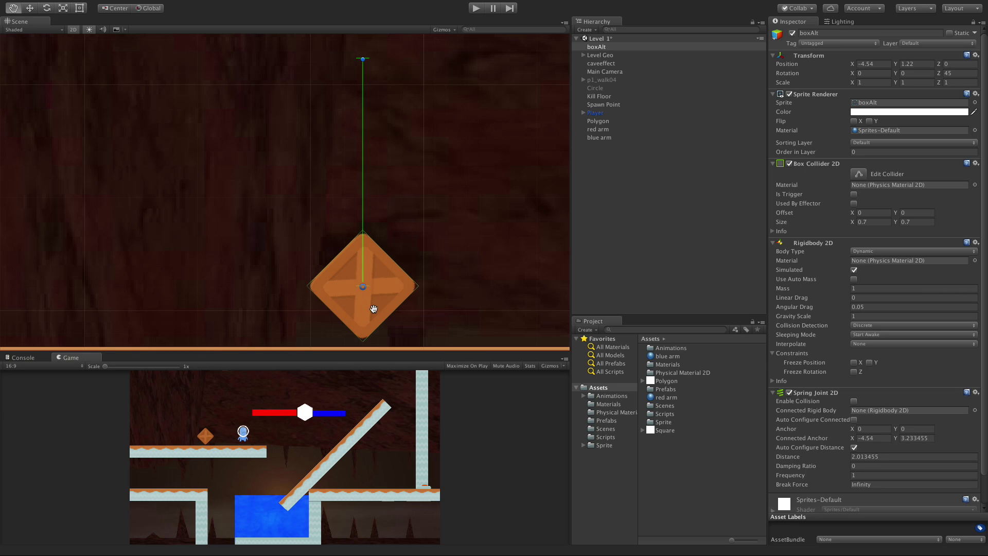
click(29, 8)
drag(363, 247, 373, 164)
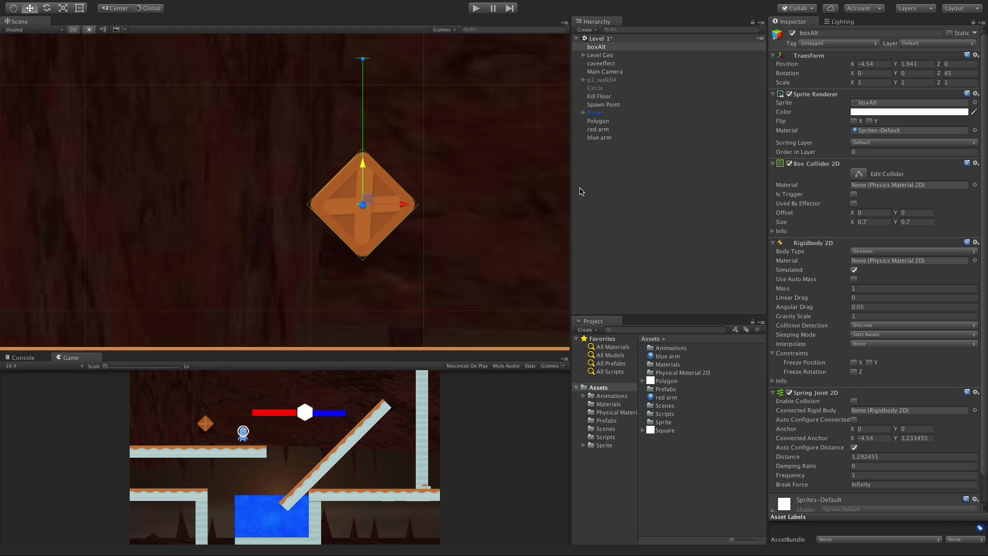
Step: Play the scene, run and jump the player into the hanging crate to test the spring joint, and stop playing
click(478, 9)
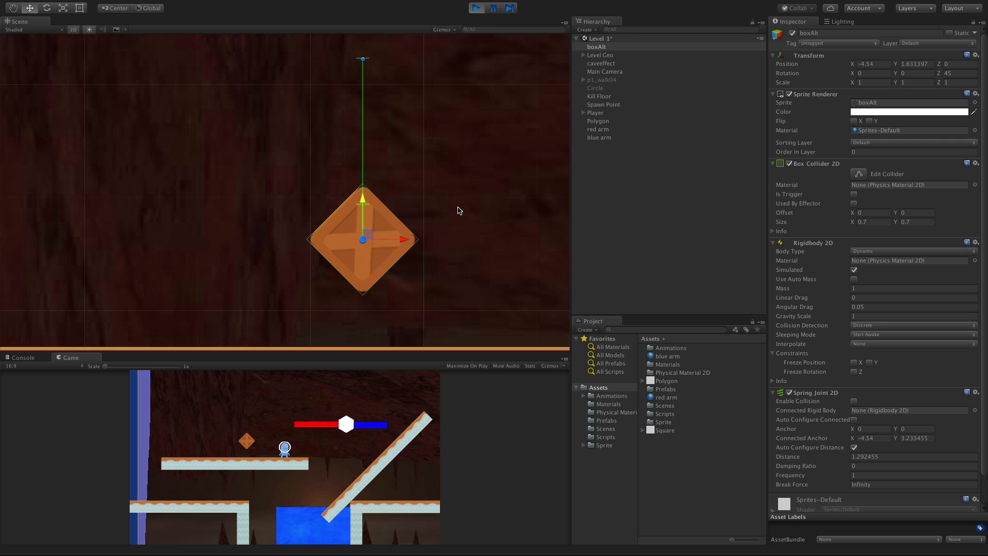
scroll(419, 205, down, 3)
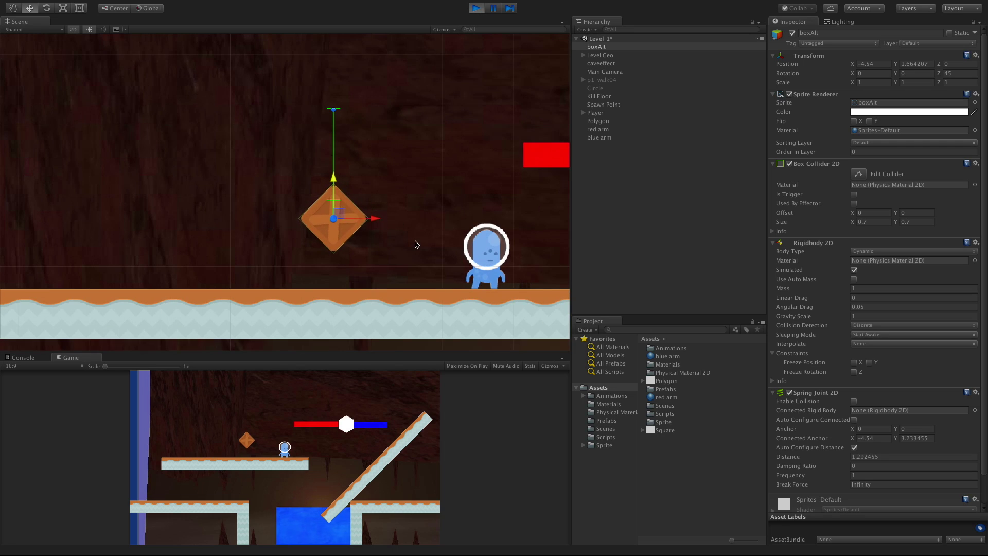
key(Left)
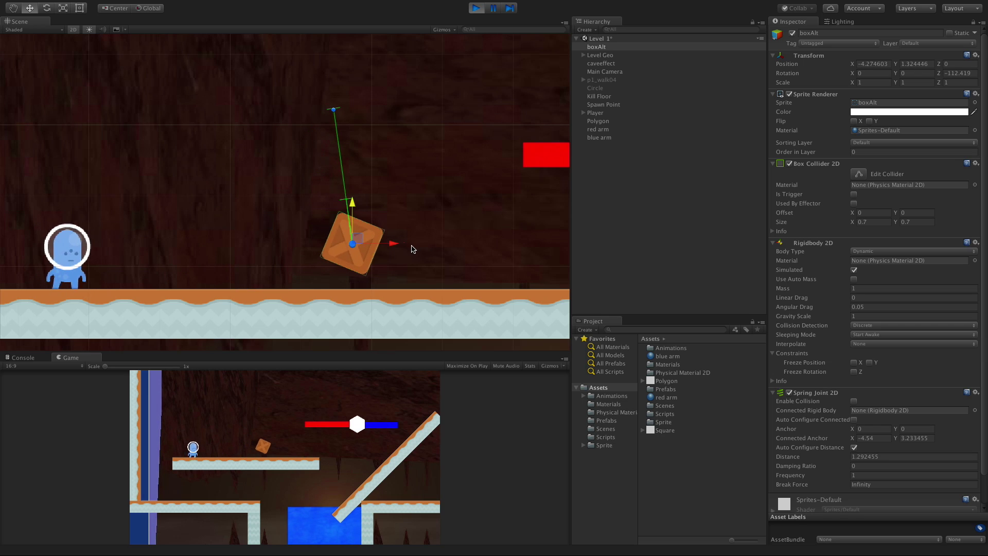
key(Right)
key(space)
key(Right)
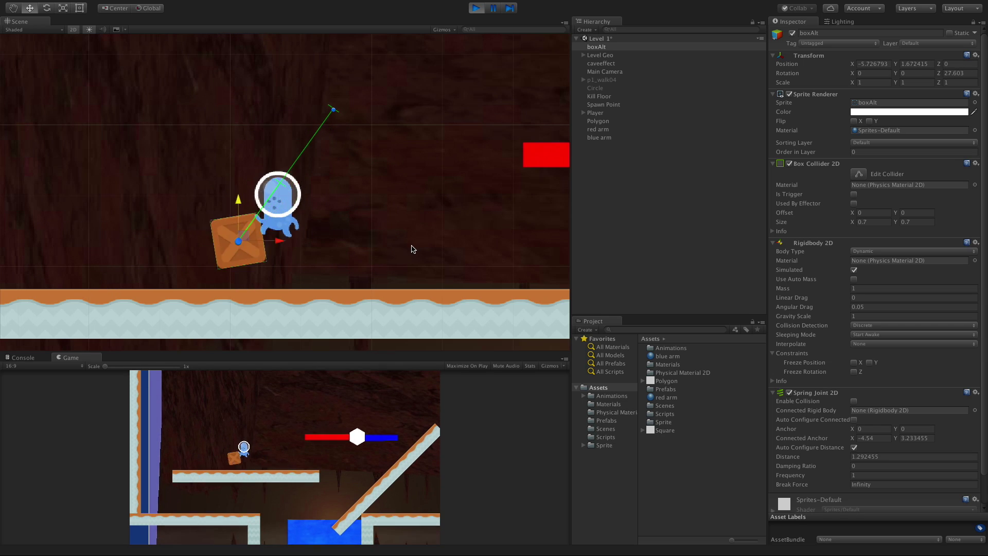
key(Right)
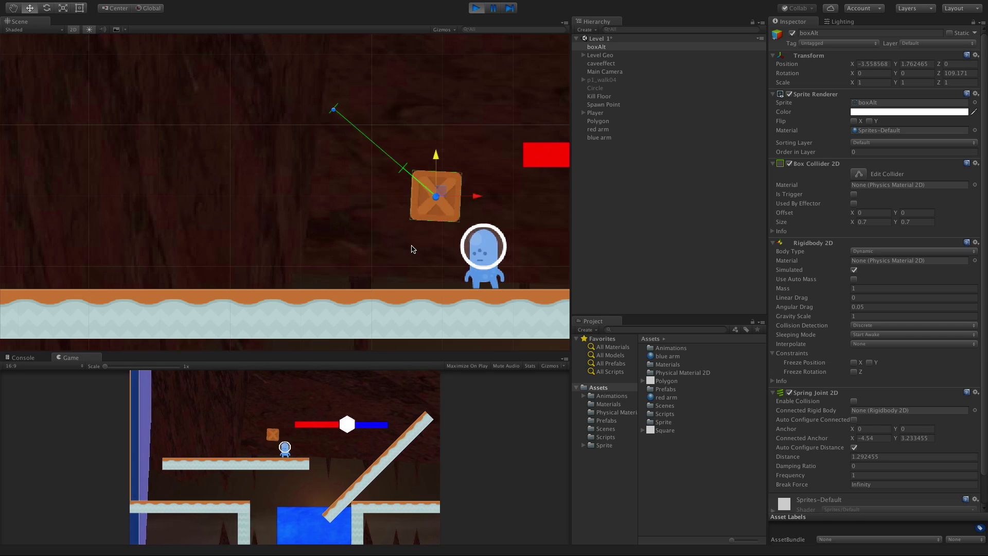
key(Left)
key(space)
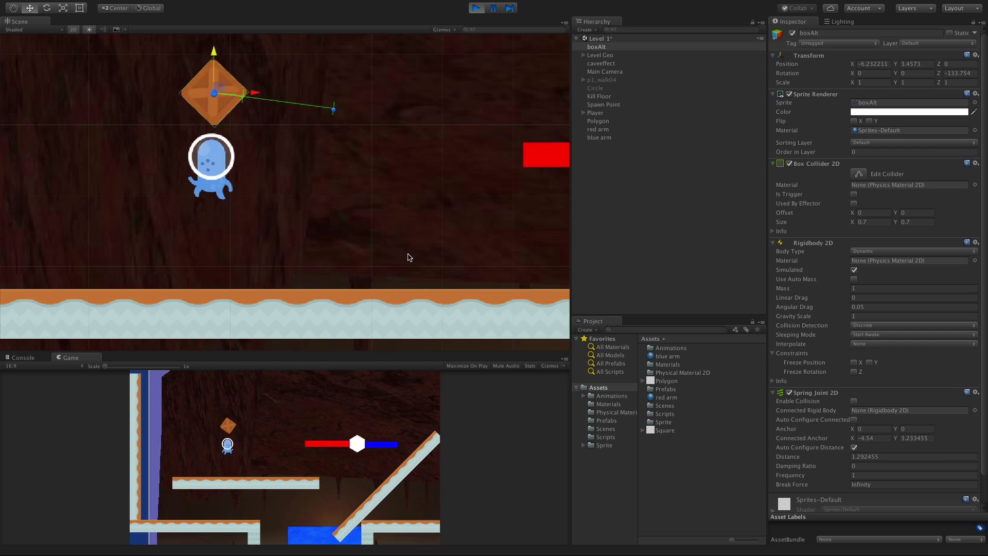
key(Right)
key(Left)
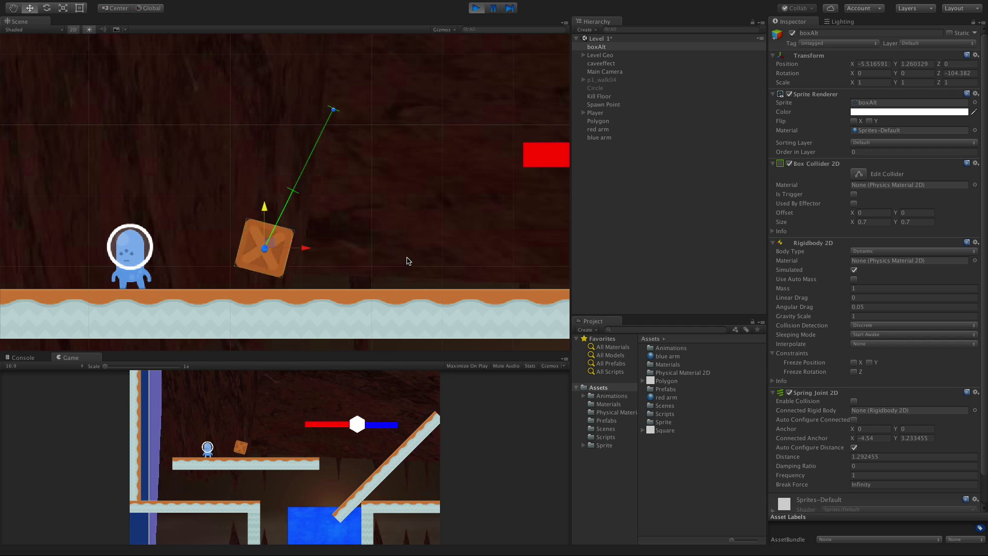
key(Right)
key(Left)
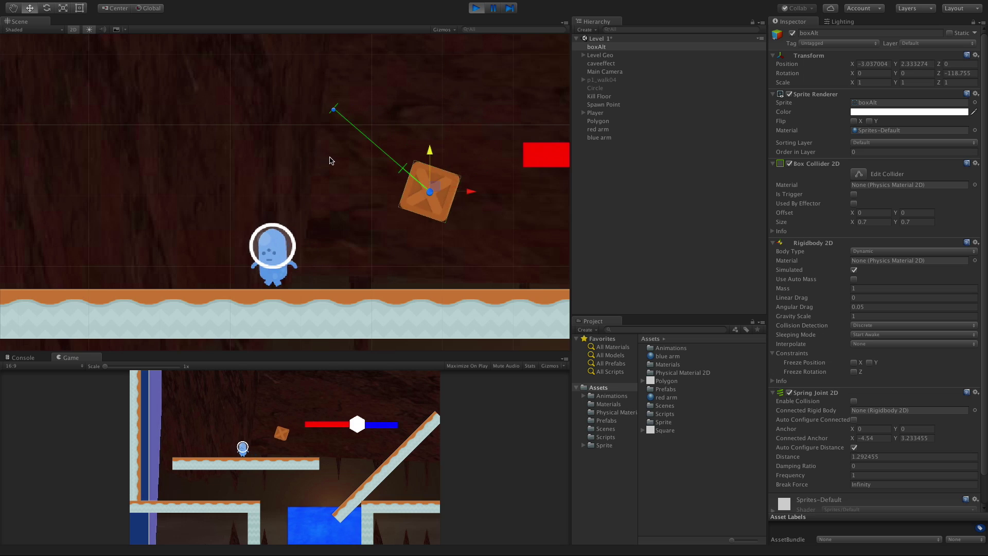
key(ctrl+p)
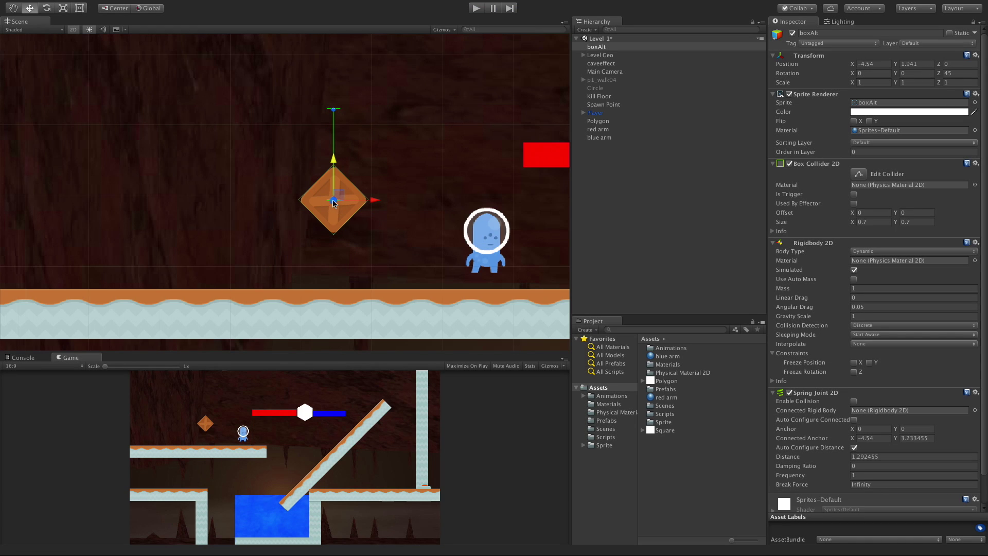
Step: Run a second play test, knocking the crate around with the player in a closer view, and end play mode
scroll(327, 204, down, 3)
scroll(334, 211, up, 6)
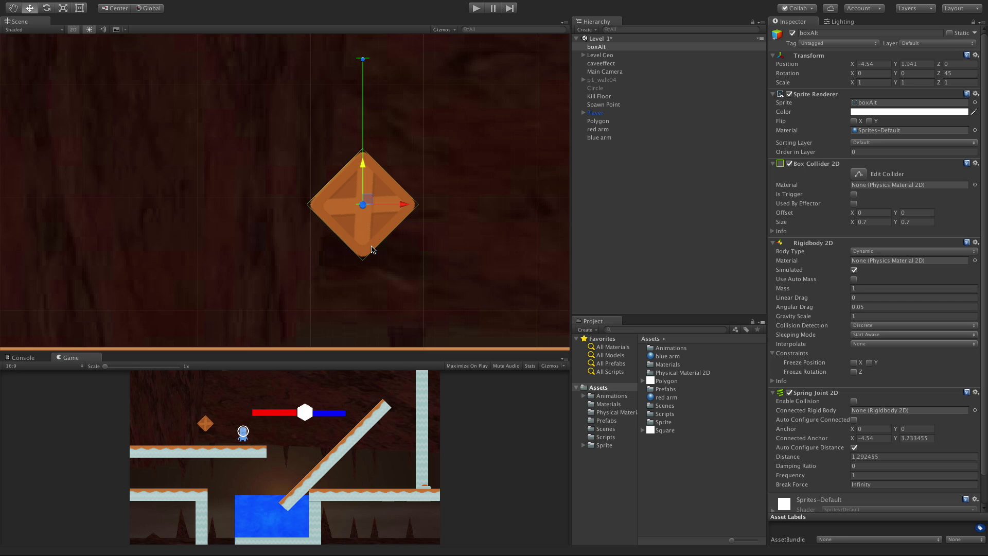
click(475, 9)
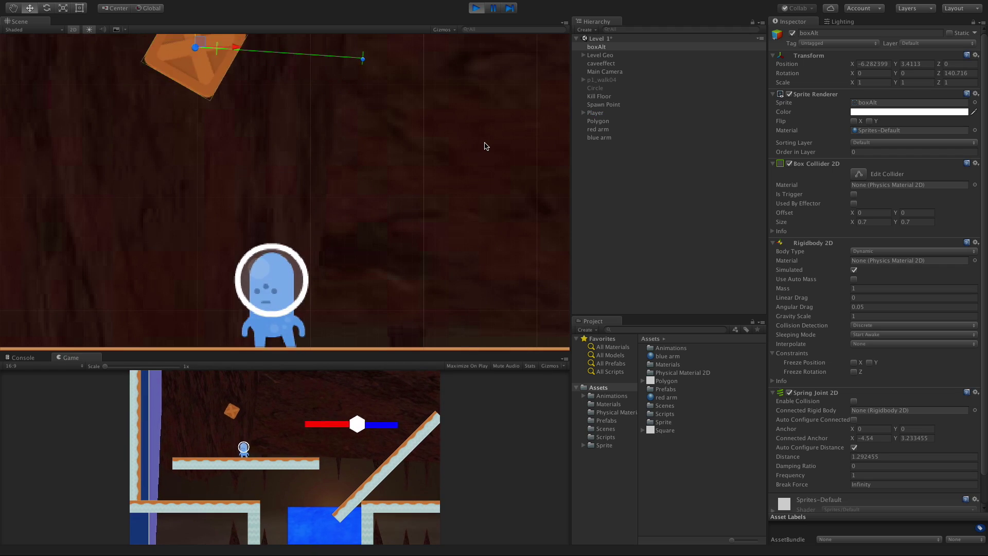
key(Left)
key(Right)
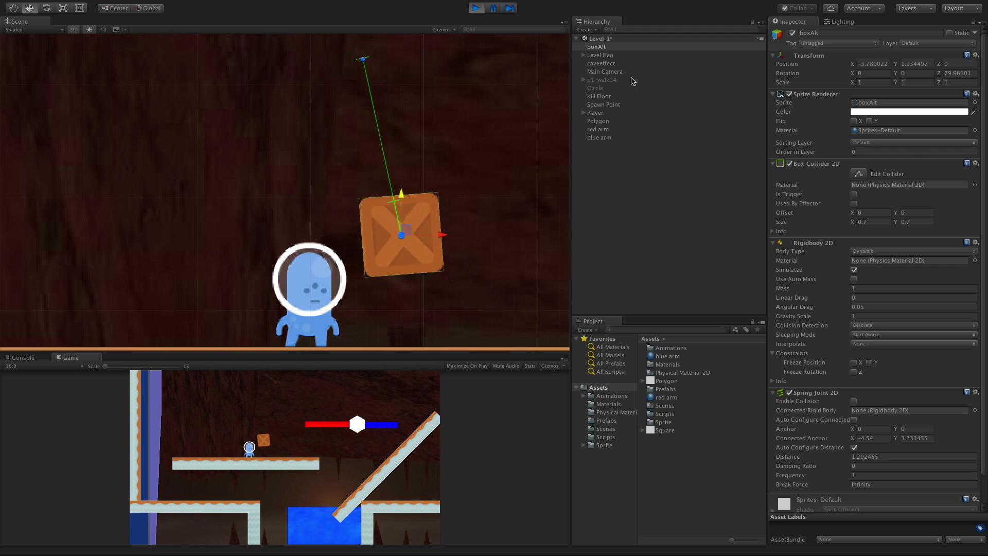
key(Right)
key(space)
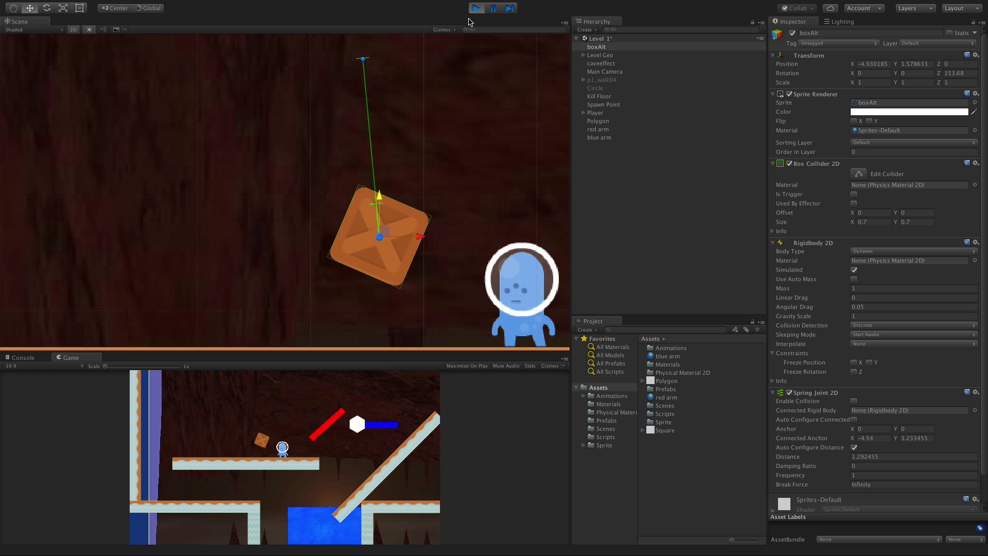
click(475, 9)
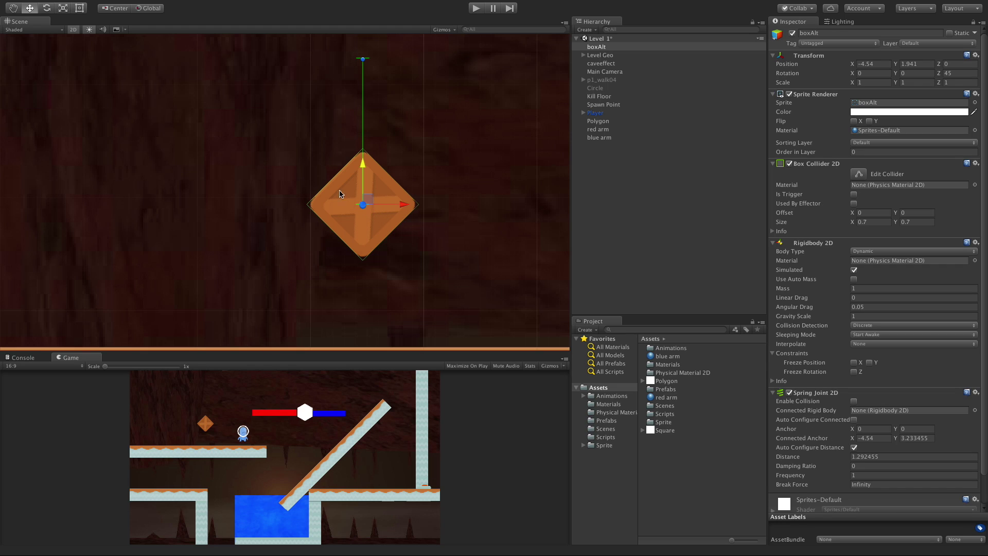
Step: Examine the crate's anchor, the connected anchor above it and the spring line between them in the Scene view
click(13, 9)
scroll(353, 205, up, 3)
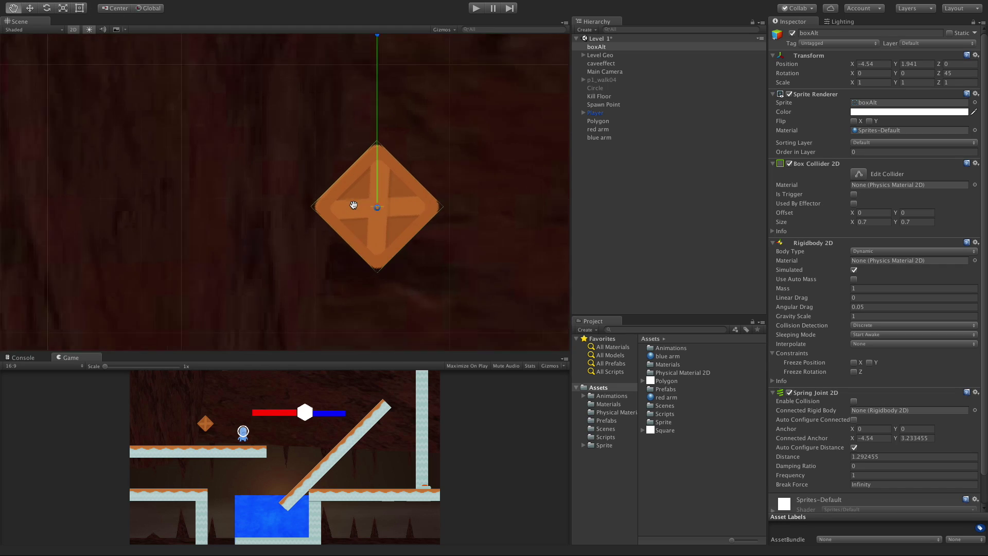
scroll(353, 205, up, 3)
drag(437, 233, 383, 214)
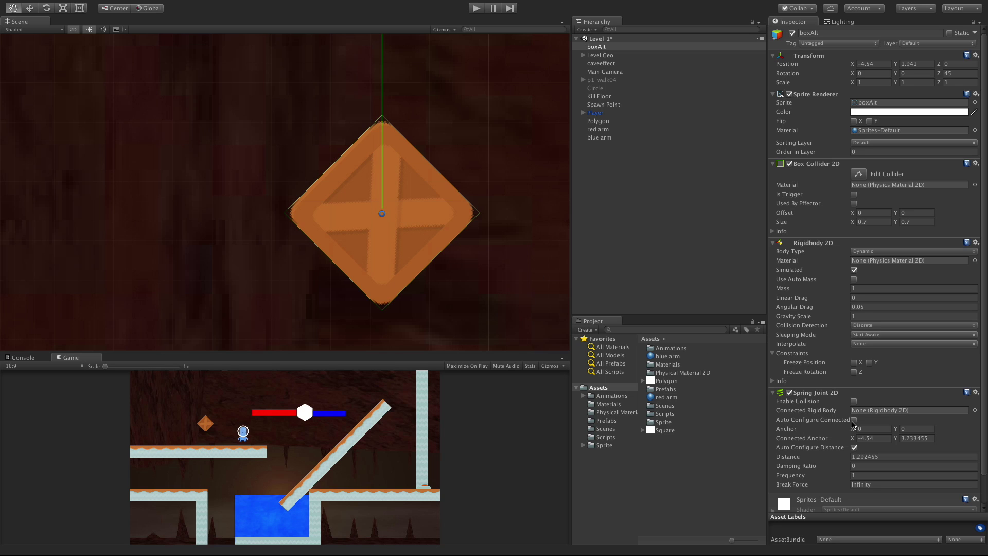
drag(463, 100, 449, 205)
scroll(449, 205, down, 6)
drag(455, 170, 447, 186)
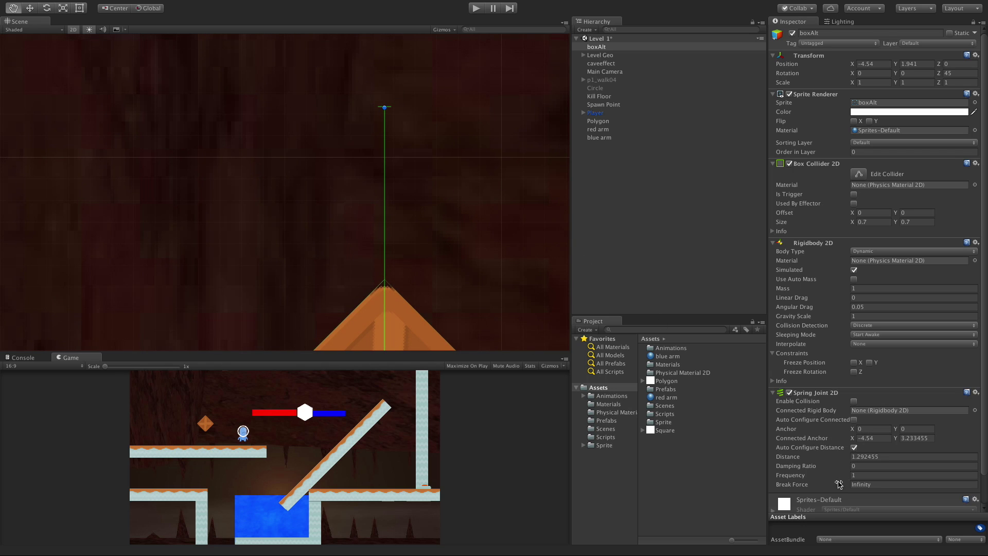
drag(452, 201, 433, 173)
scroll(426, 160, up, 1)
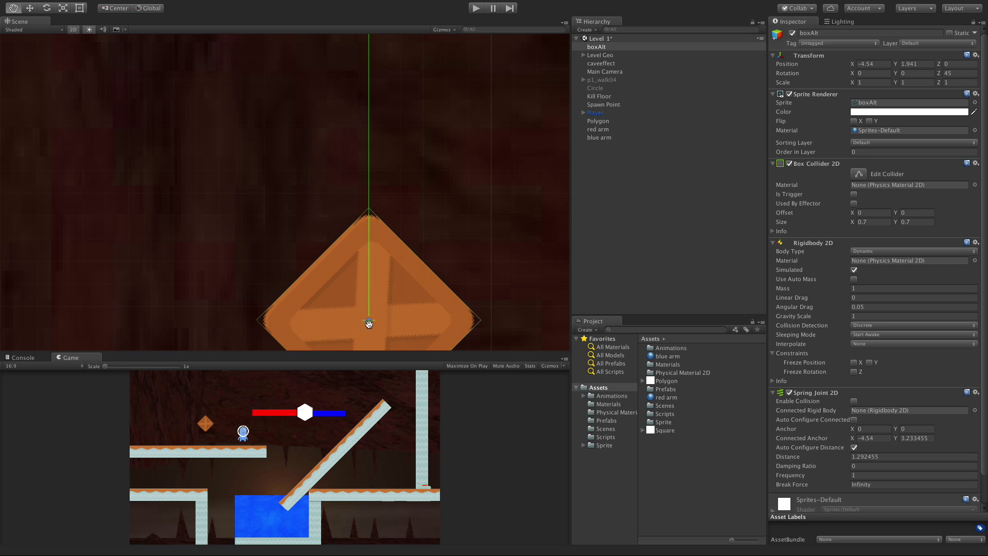
scroll(453, 211, down, 3)
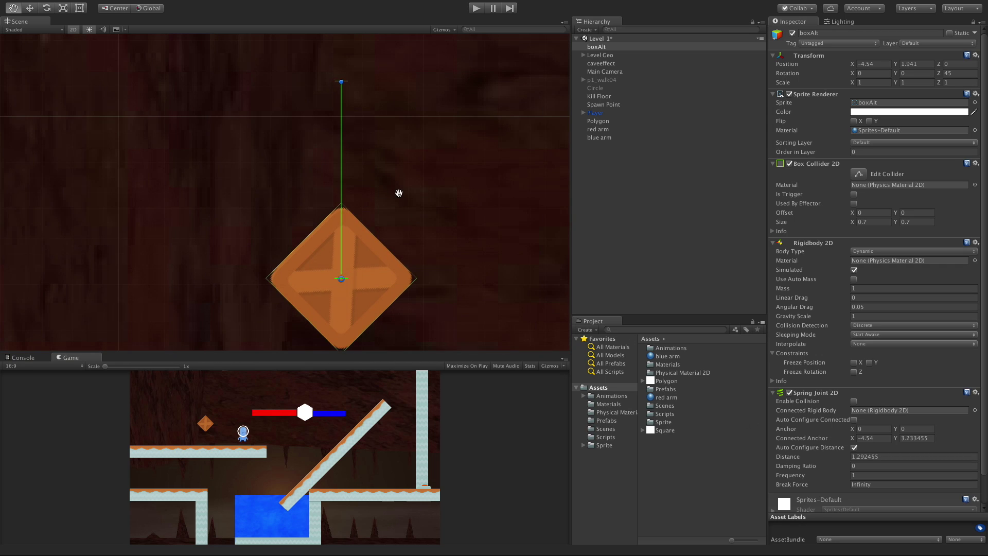
Step: Disable Auto Configure Distance on the Spring Joint 2D, set Distance to 0.65, and test it briefly in play mode
click(854, 448)
drag(851, 458, 838, 463)
click(476, 8)
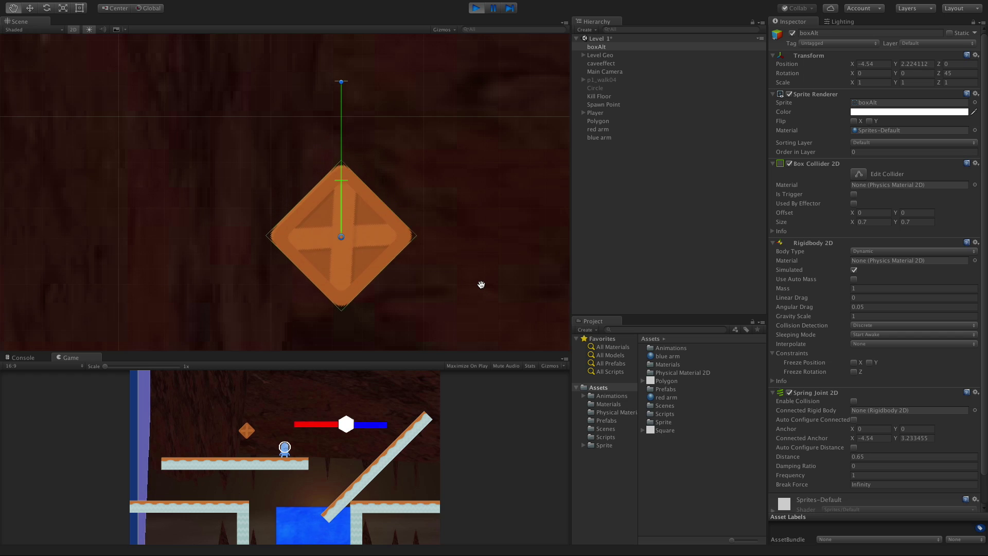
click(476, 9)
right_click(642, 220)
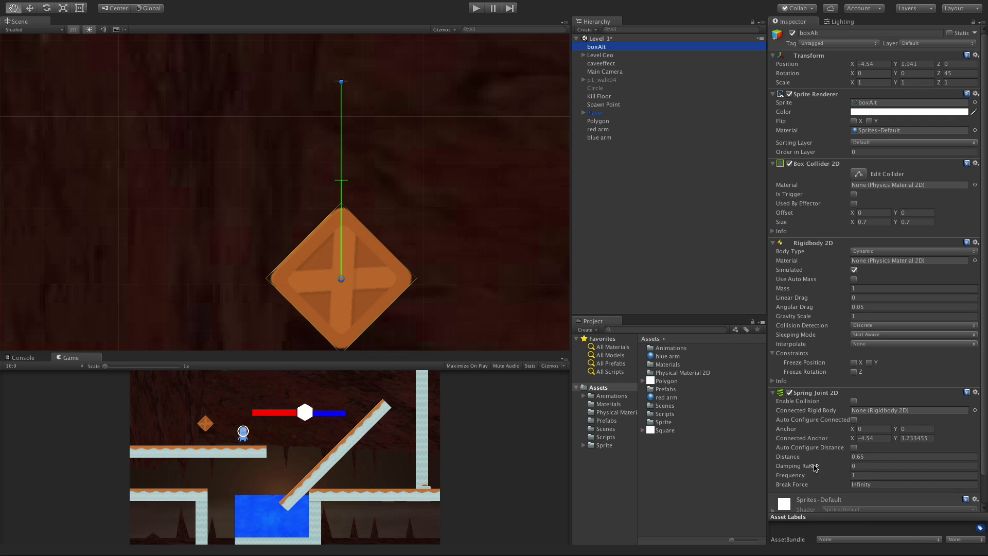
Step: Set the spring joint's Damping Ratio to 1, play the scene, pull the crate down with the Move tool, and stop playing
mouse_move(806, 468)
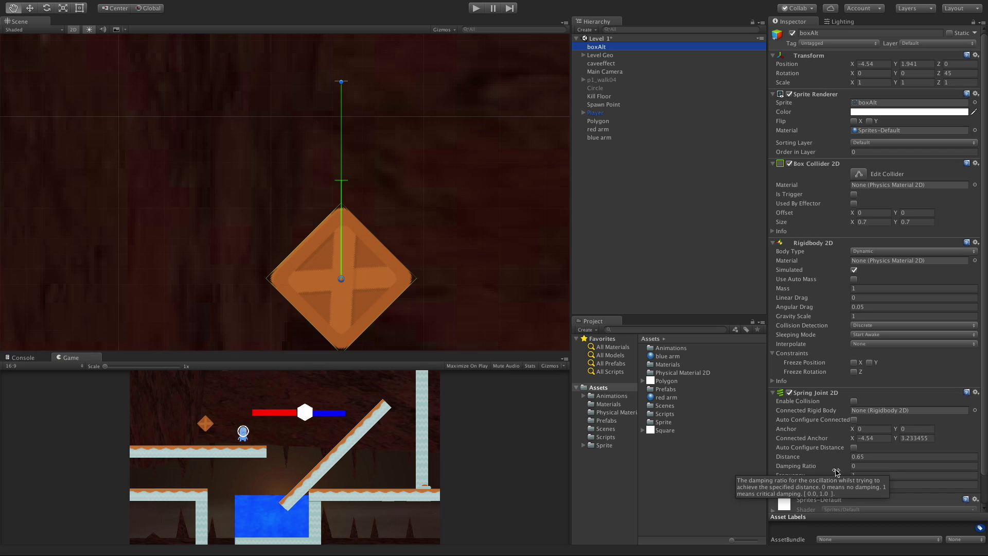
click(860, 466)
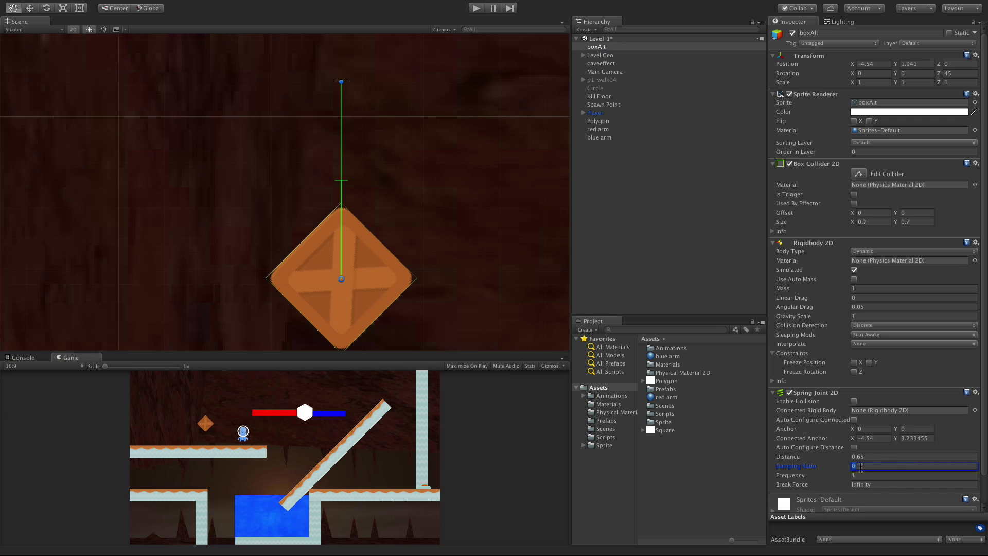
double_click(861, 468)
click(476, 9)
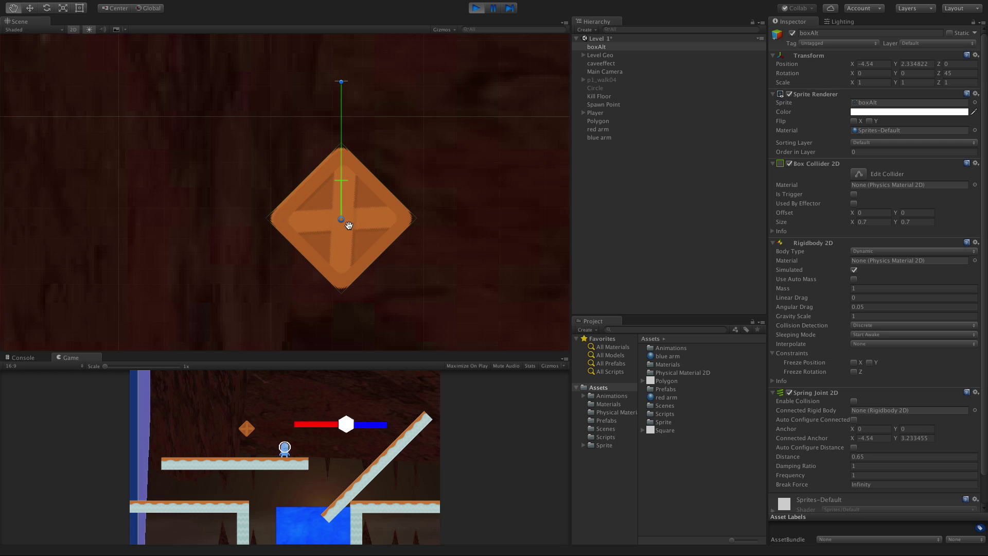
click(31, 10)
scroll(275, 169, down, 3)
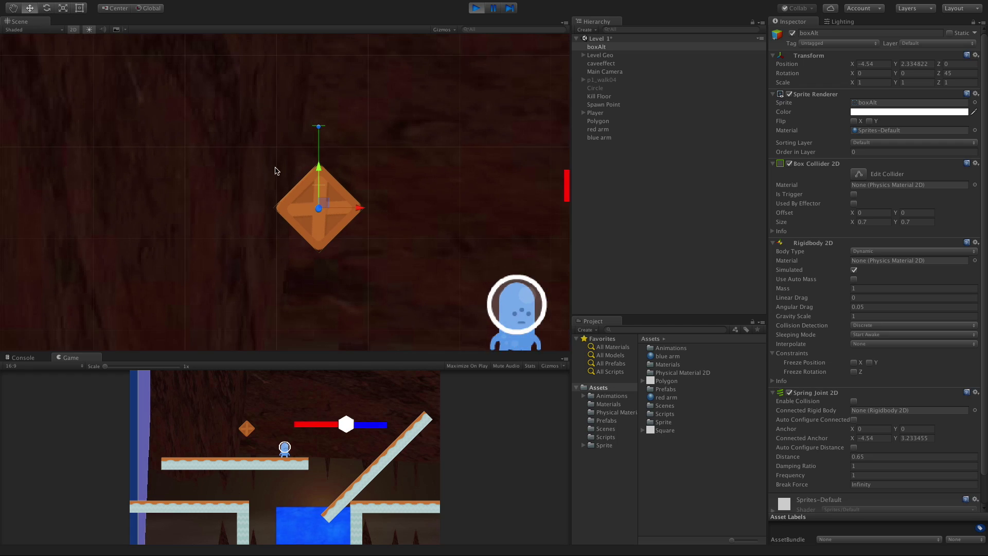
drag(312, 240, 312, 285)
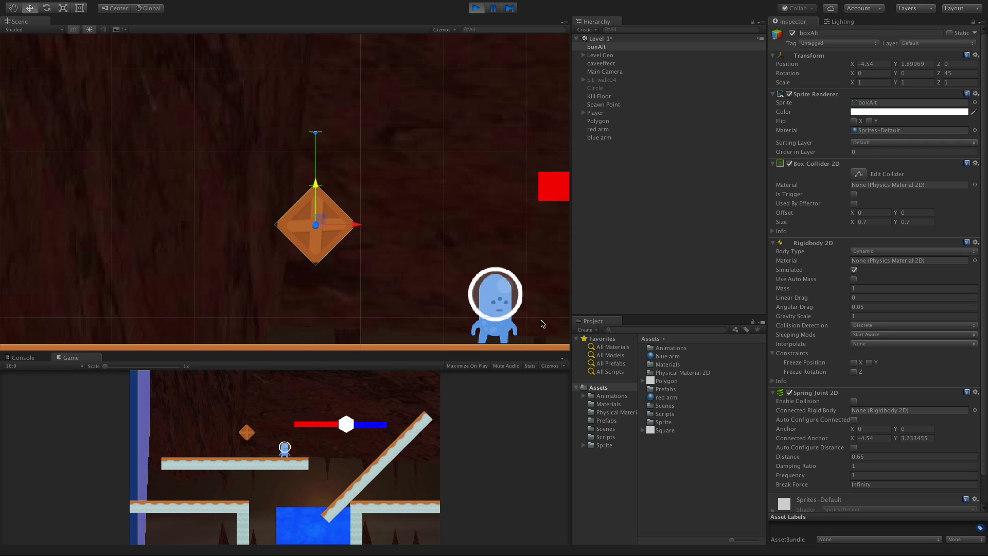
click(476, 8)
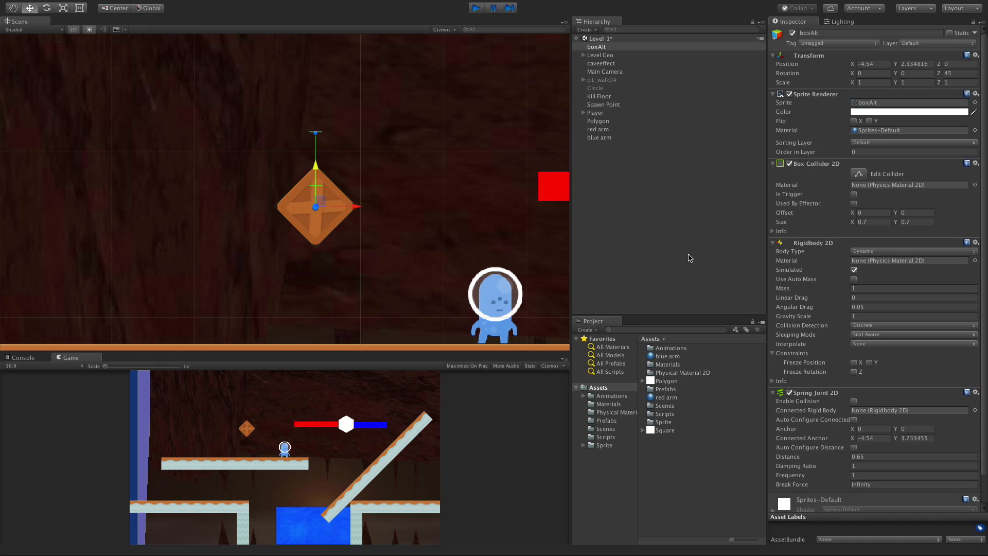
Step: Set Damping Ratio to 0.1, play the scene, pull the crate down and release it, and end play mode
click(859, 465)
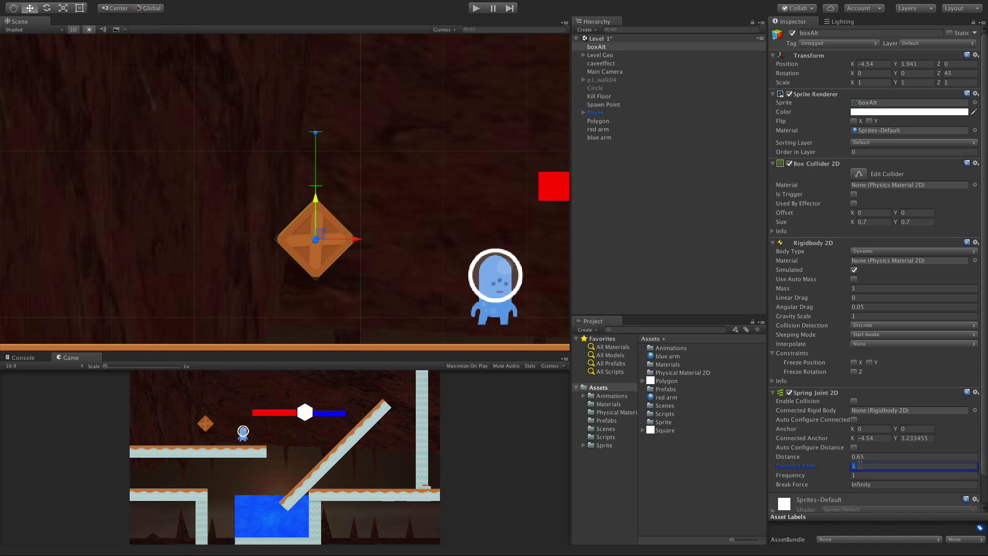
click(476, 9)
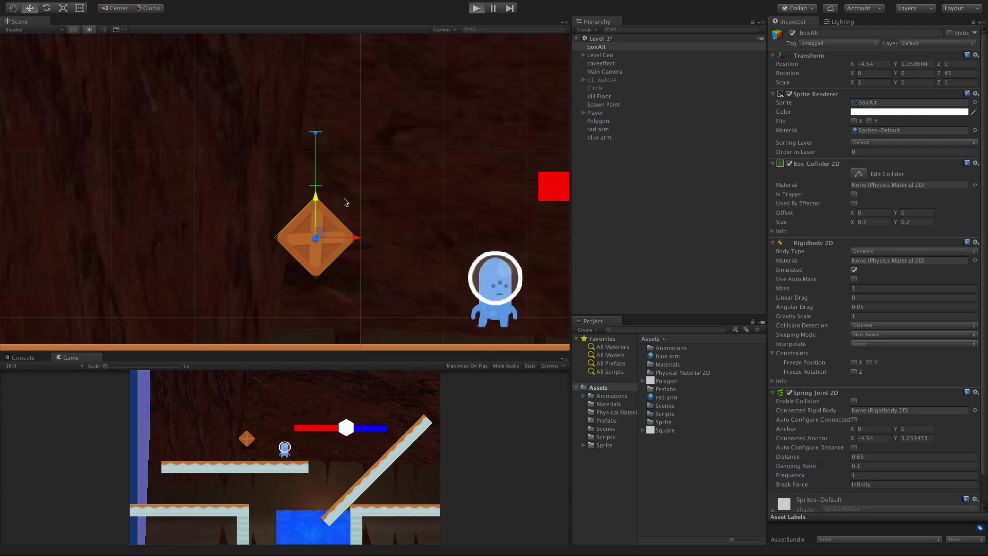
drag(316, 167, 312, 248)
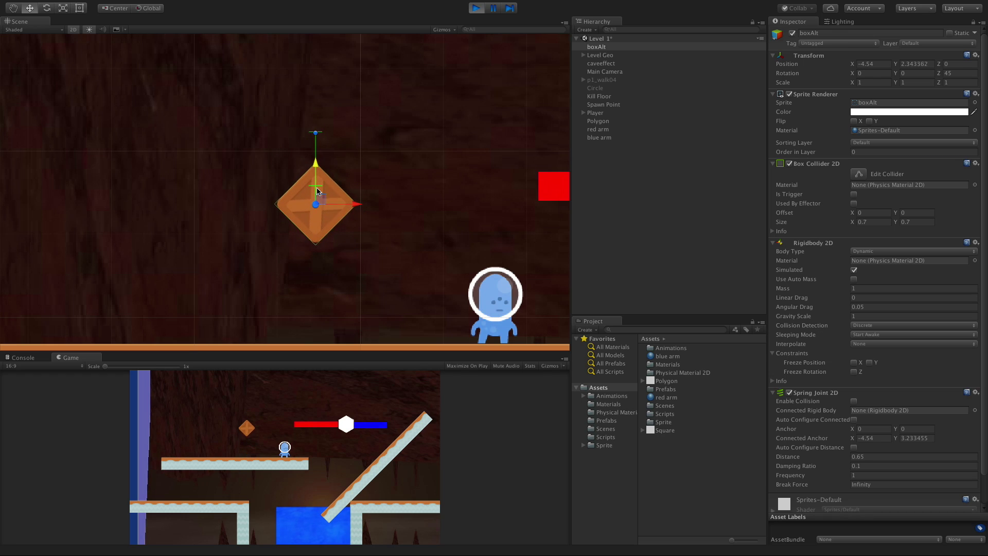
click(476, 9)
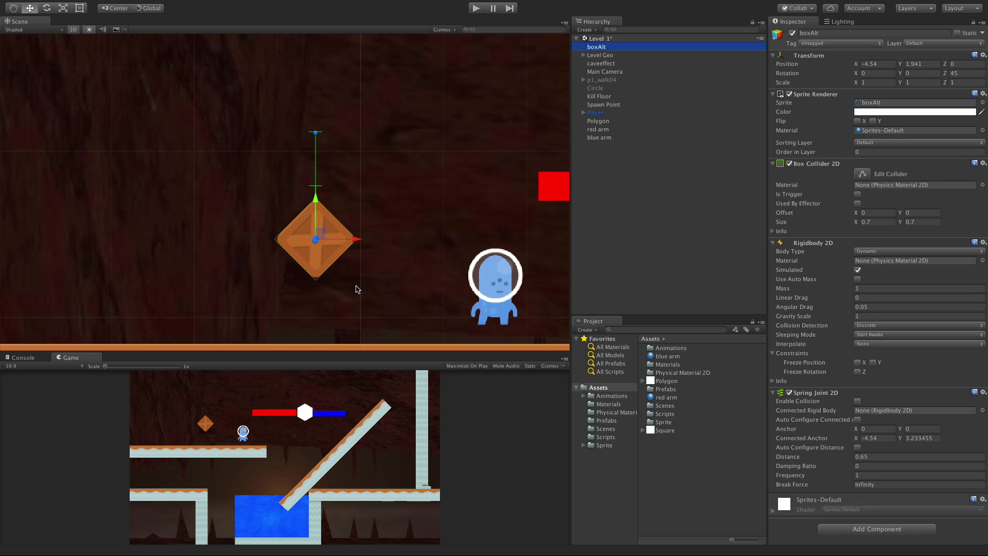
Step: Set the spring joint's Frequency to 0.1 and play the scene, following the crate's fall in the Scene view
click(872, 474)
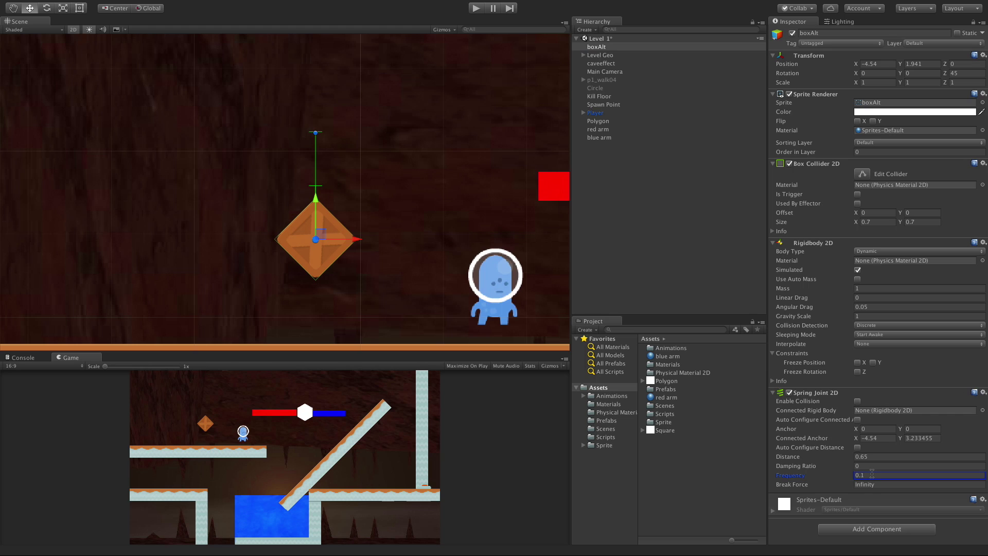
click(477, 9)
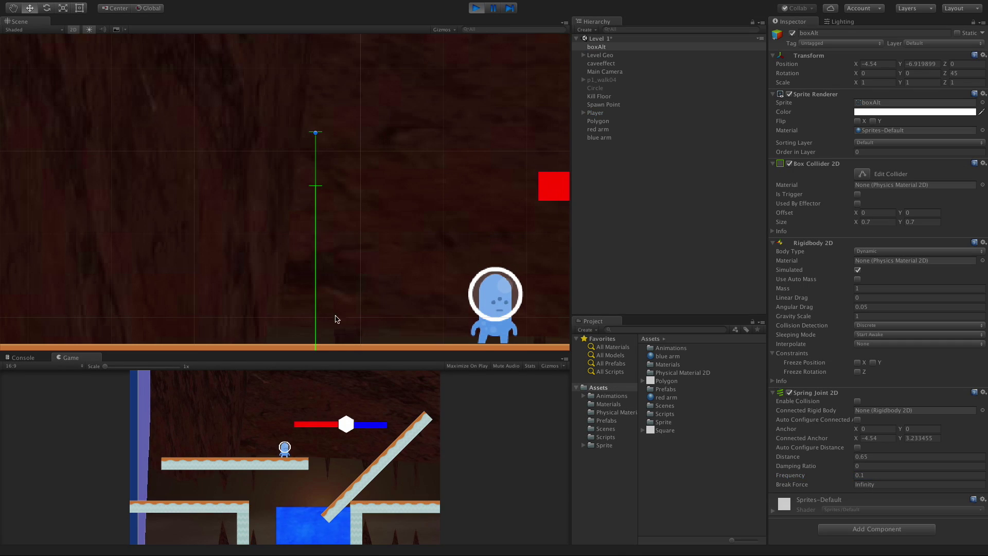
scroll(391, 299, down, 10)
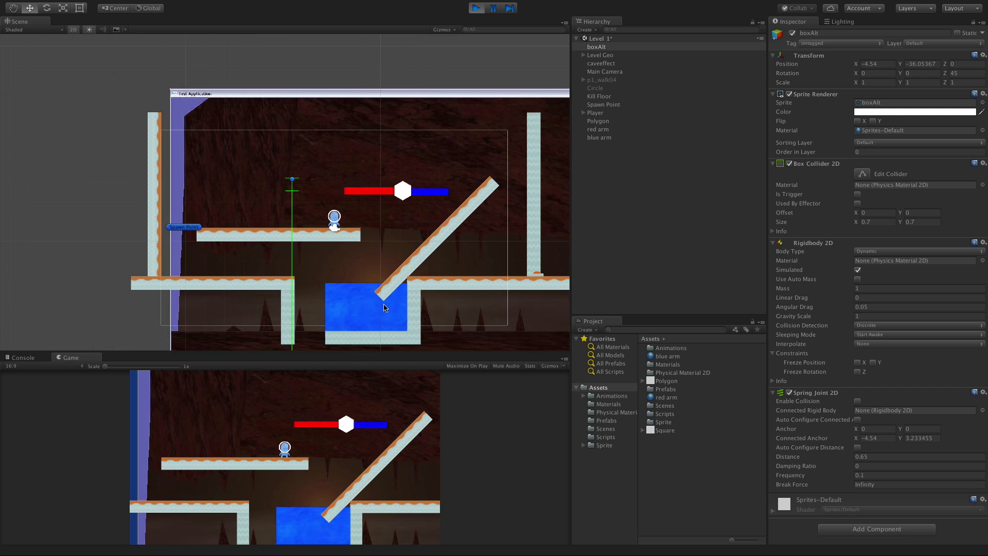
middle_drag(386, 293, 451, 294)
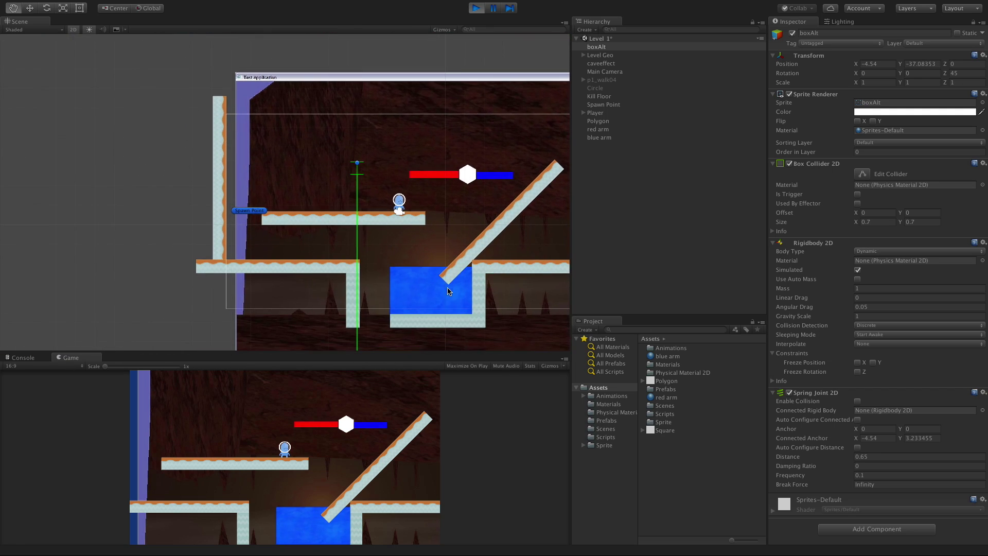
Step: While playing, set the spring joint's Frequency to 1, 0.5 and finally 100 to compare the spring's stiffness
click(875, 476)
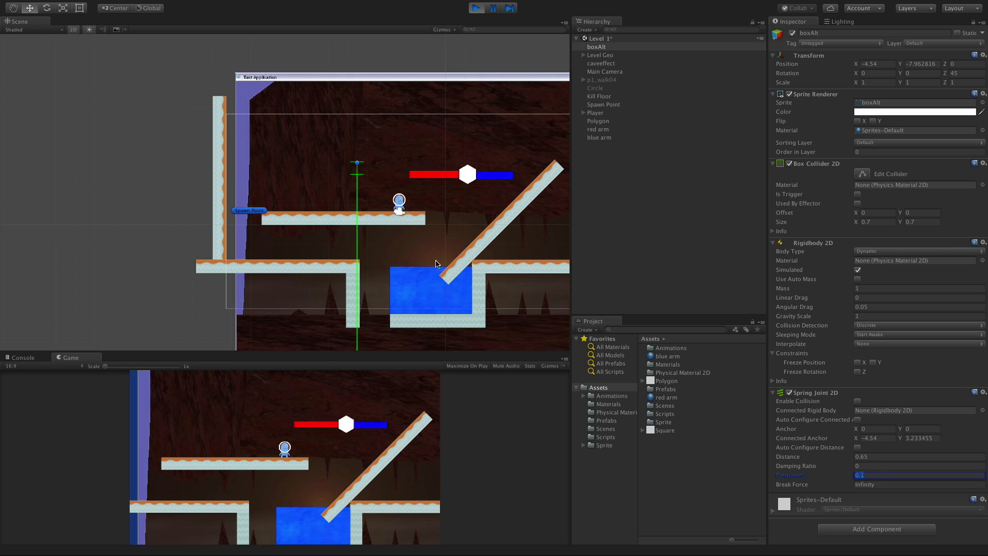
middle_drag(438, 329, 429, 398)
click(869, 475)
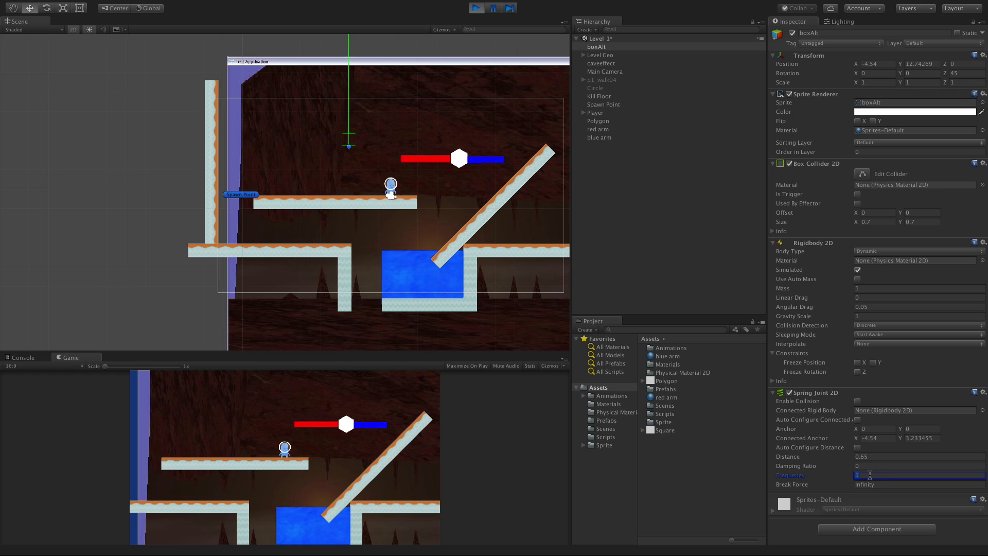
text(0.5)
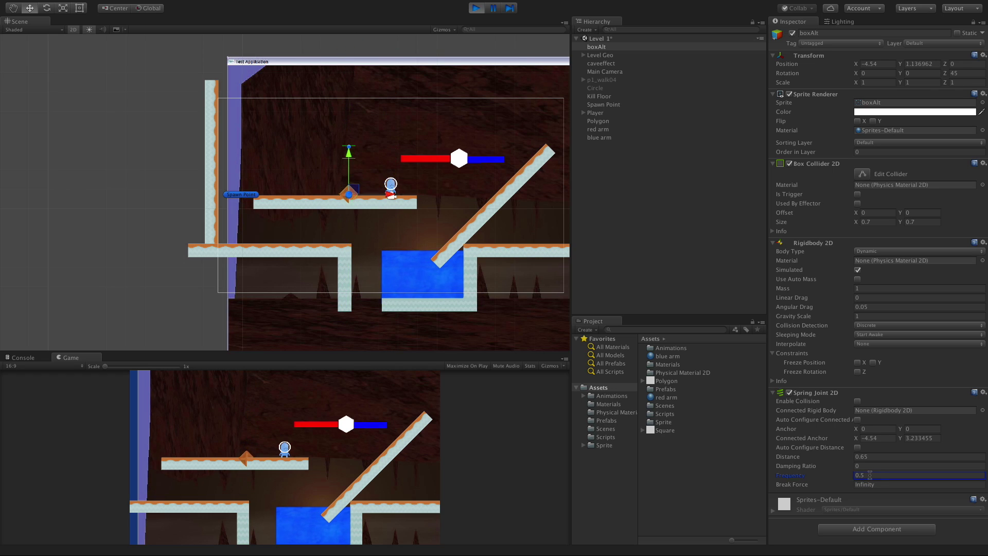
key(BackSpace)
key(BackSpace)
key(BackSpace)
text(100)
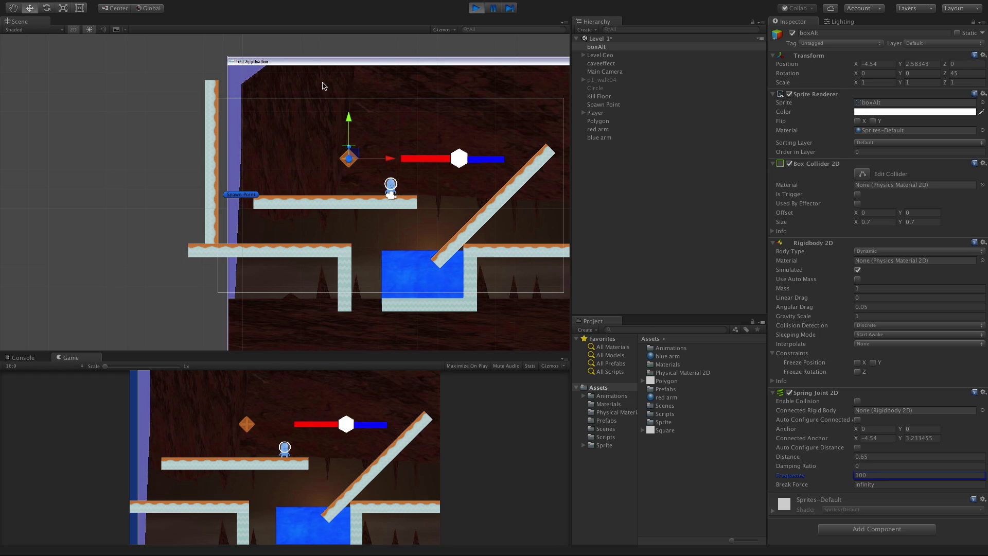
Step: Try to pull the crate down against the stiff spring, end play mode, and set Frequency to 2
drag(350, 118, 354, 257)
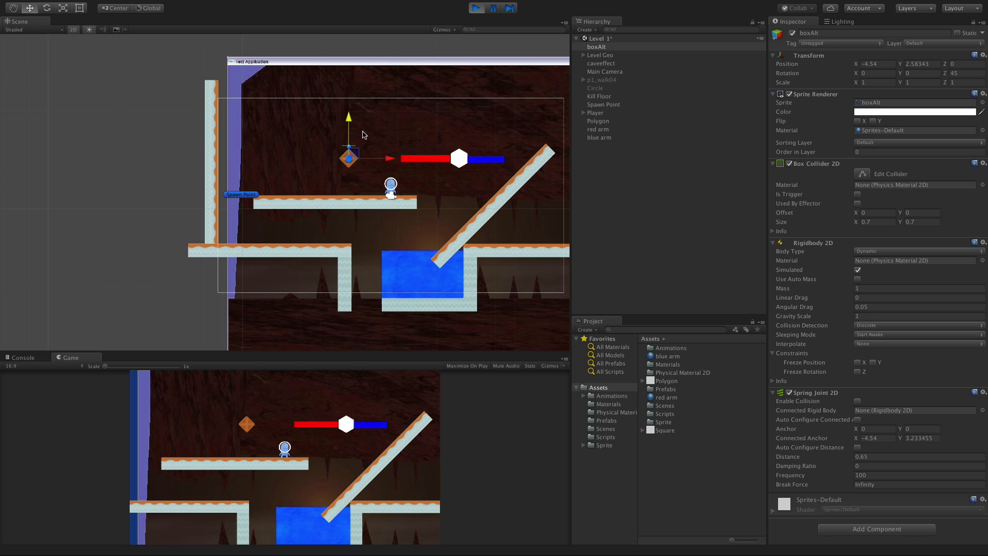
drag(350, 123, 349, 138)
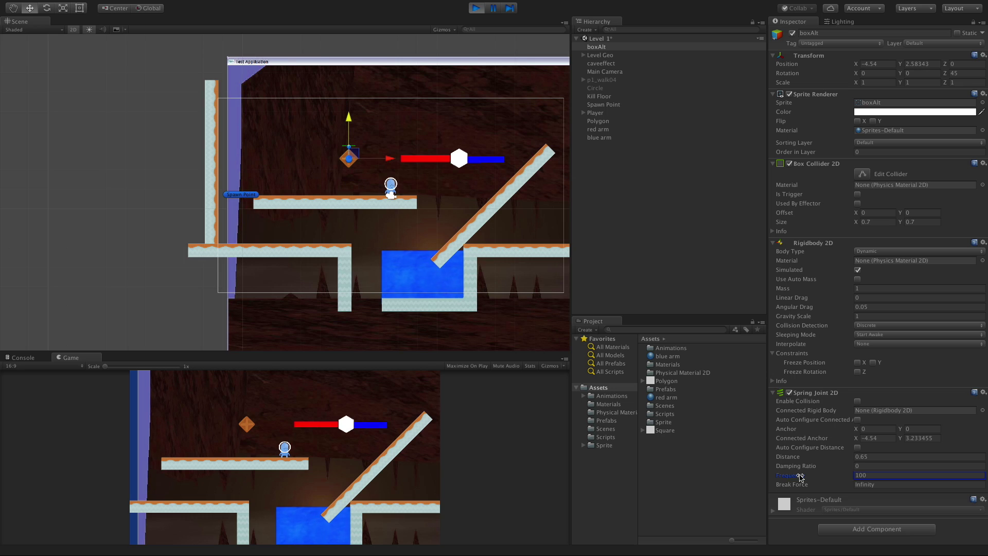
click(474, 6)
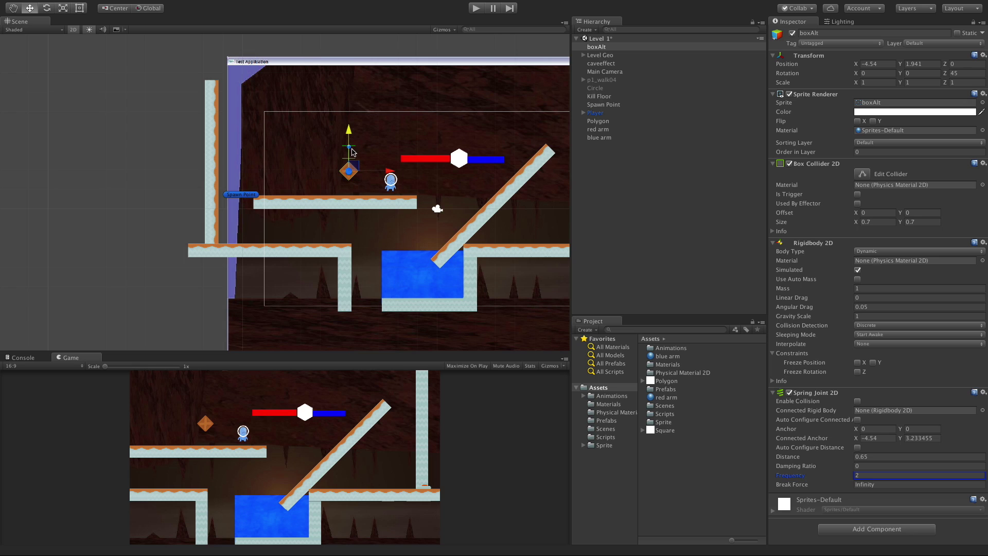
Step: Raise the spring's connected anchor to about X -4.52, Y 4.76 and set Distance to 2.1
scroll(350, 150, up, 10)
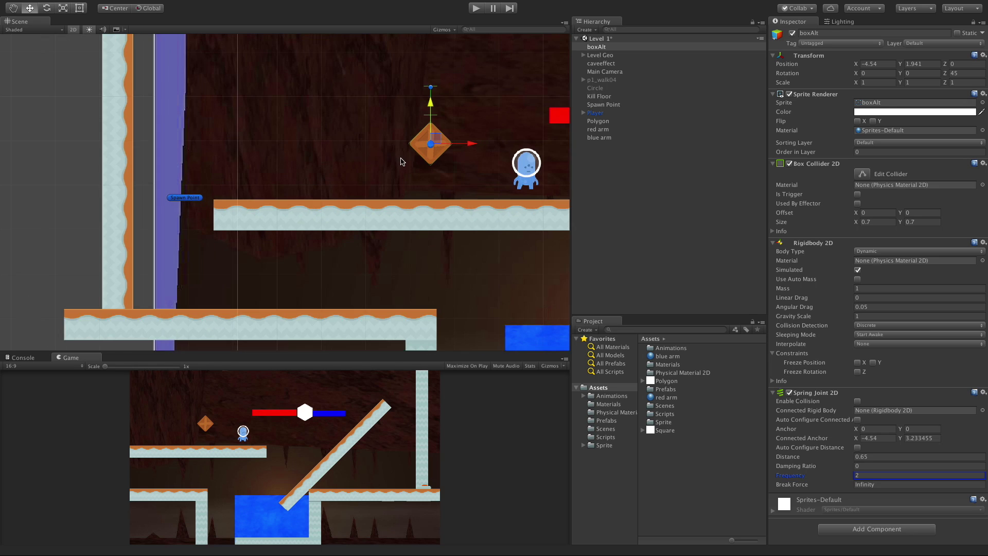
middle_drag(450, 163, 276, 299)
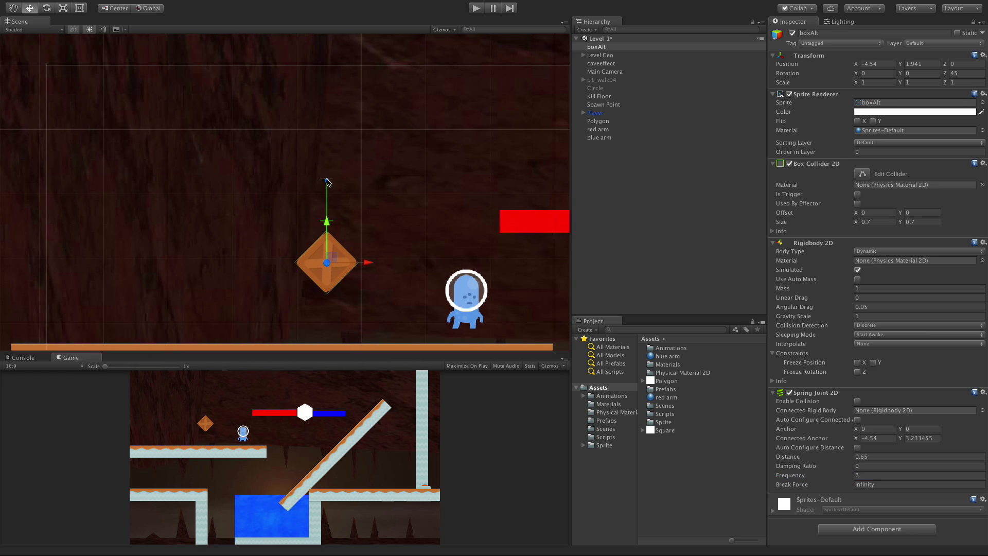
drag(327, 182, 328, 82)
drag(849, 456, 939, 472)
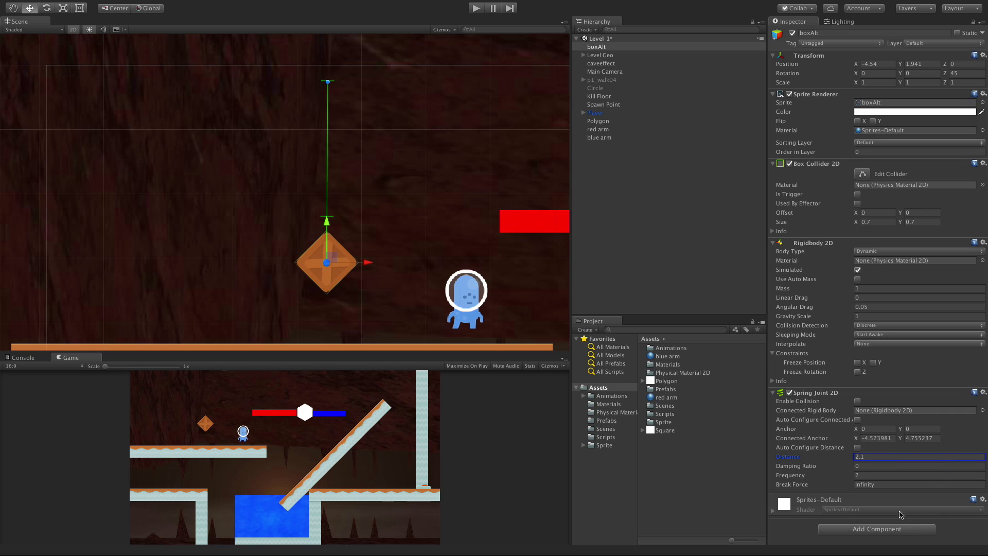
Step: Set the spring joint's Break Force to 20 and test it briefly in play mode
click(882, 484)
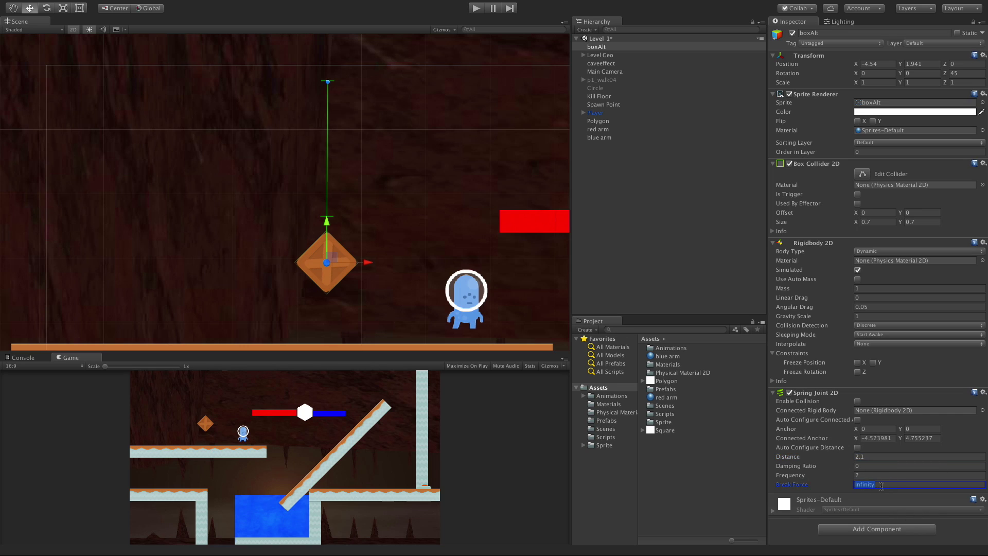
text(20)
click(476, 9)
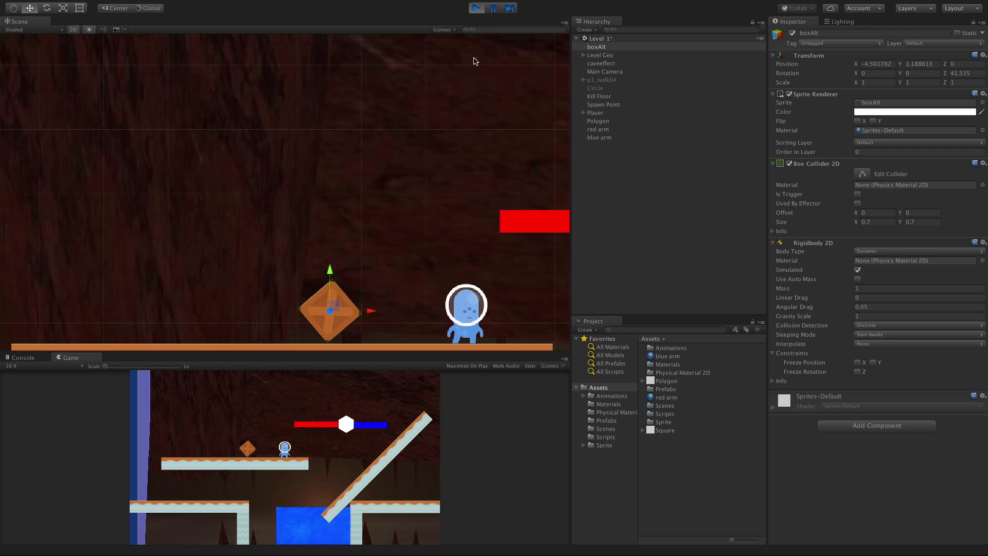
click(476, 8)
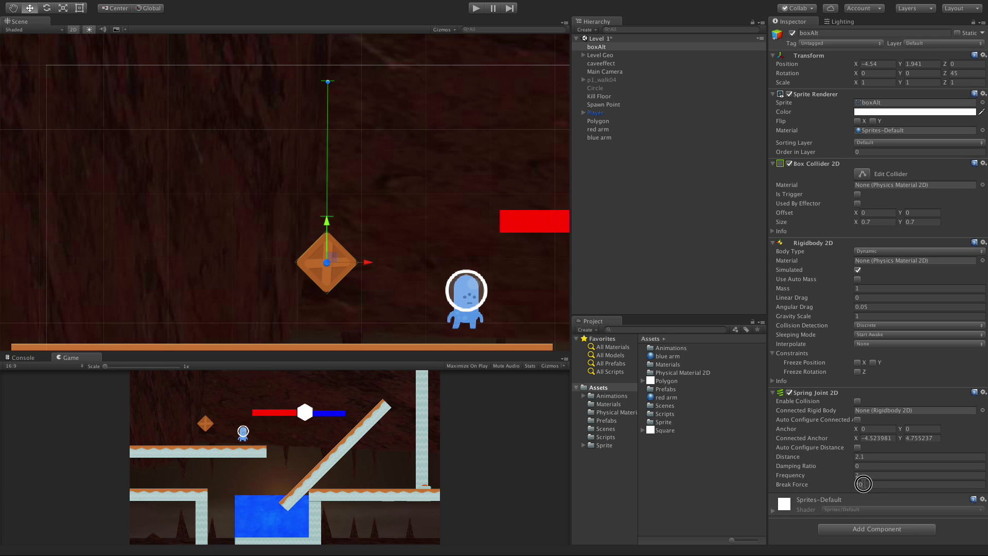
Step: Set Break Force to 50, play the scene to test the joint, and stop playing
click(863, 484)
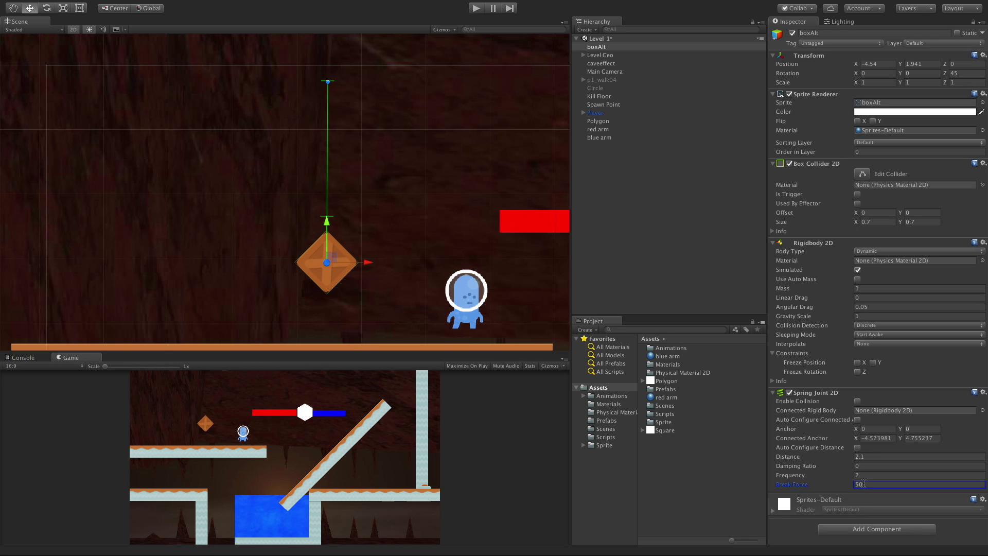
click(477, 9)
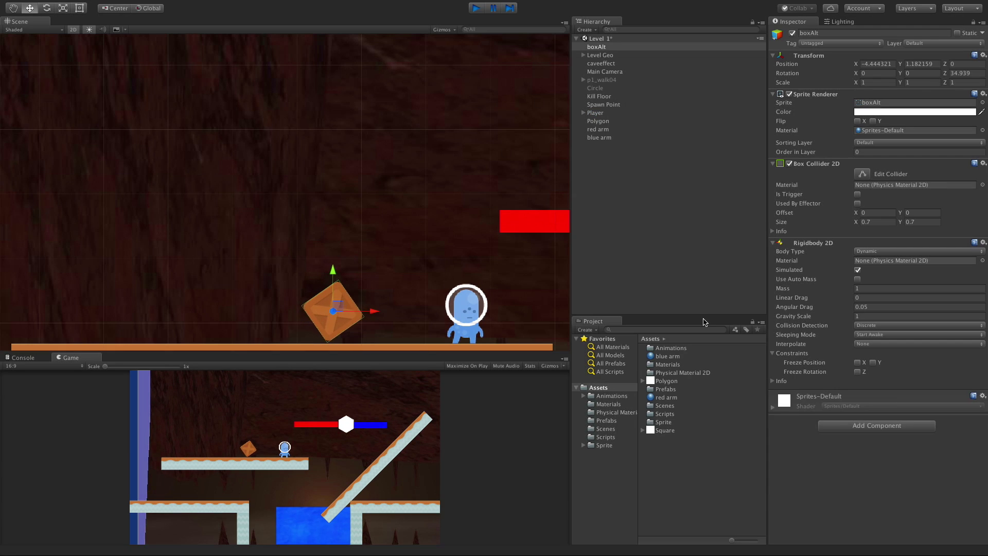
key(ctrl+p)
Step: Set Break Force to 100 and run another short play test of the joint
click(870, 485)
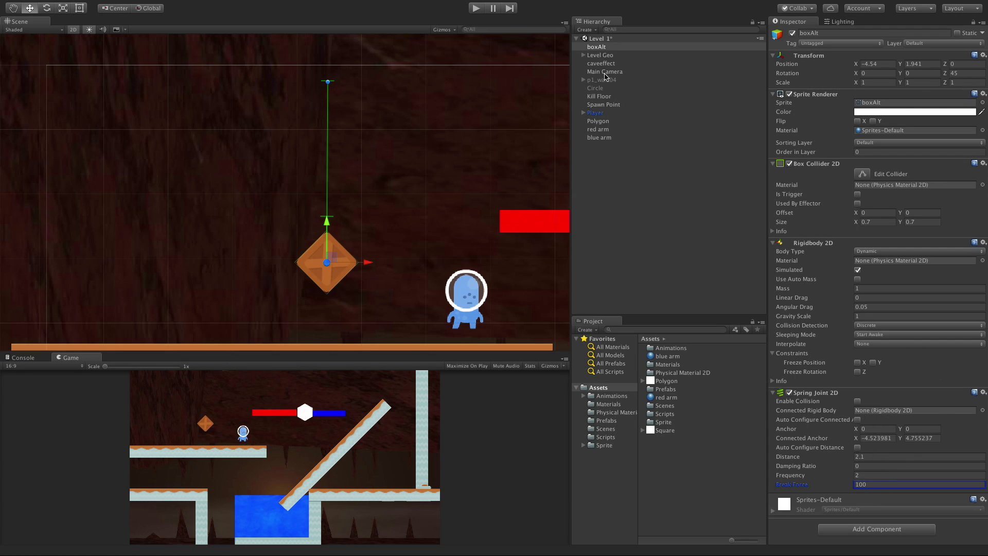
click(476, 9)
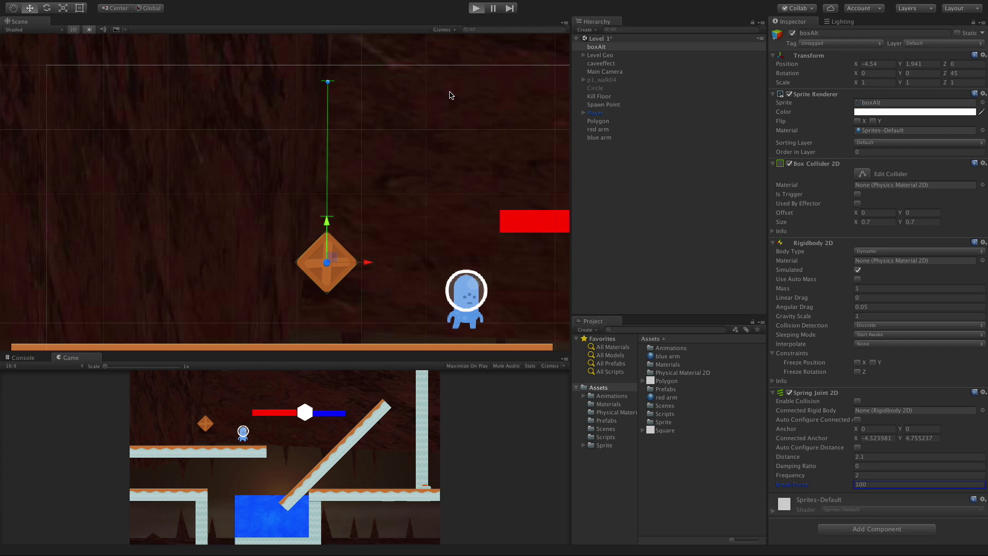
click(476, 9)
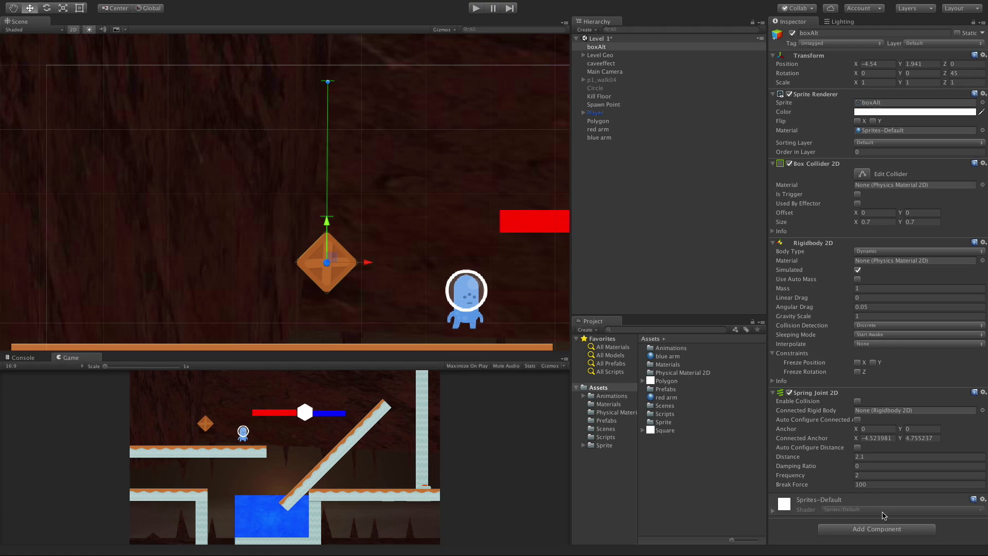
Step: Set the spring joint's Break Force to 1000 and start play mode
click(880, 484)
text(1000)
click(476, 9)
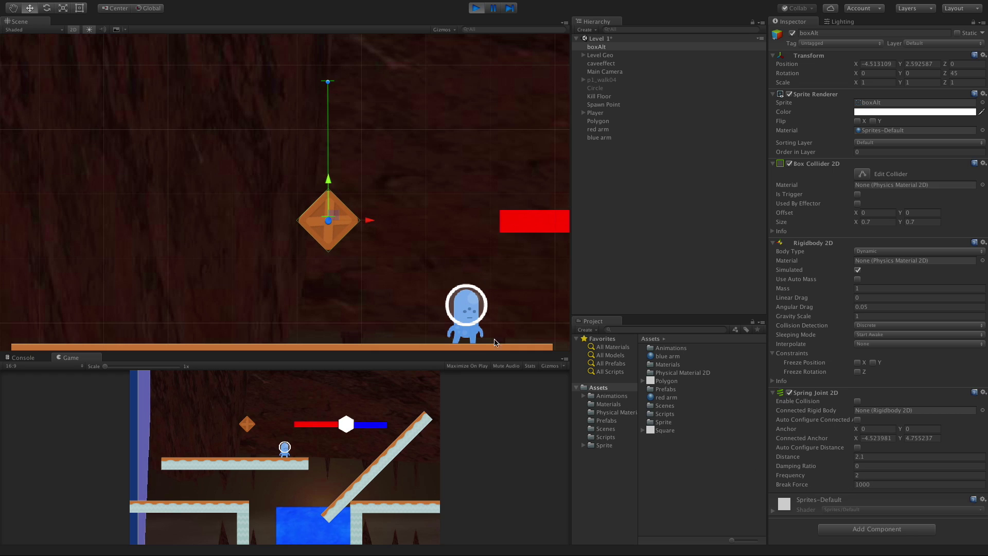
Step: Run and jump the player into the hanging crate repeatedly to test the spring joint's strength, and stop play mode
key(a)
key(space)
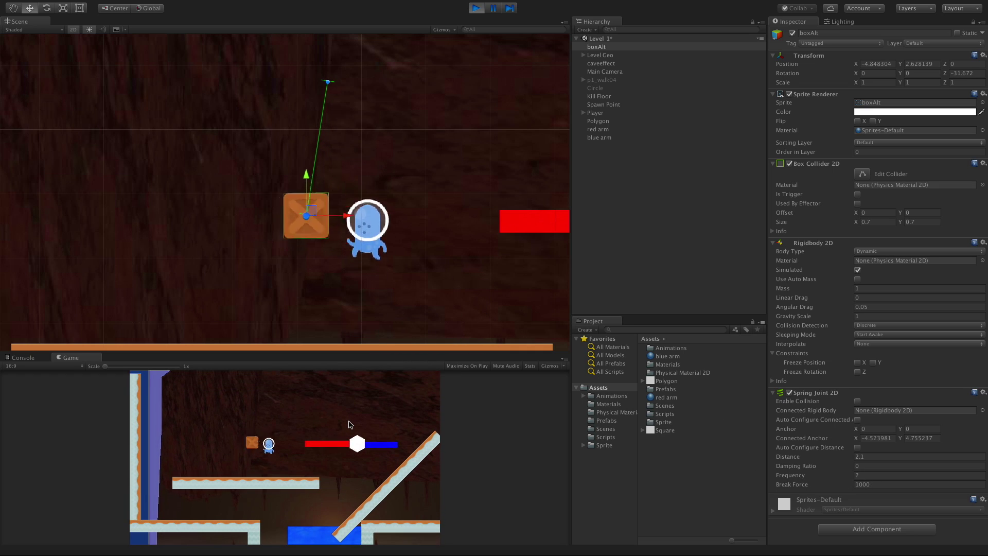
key(d)
key(a)
key(space)
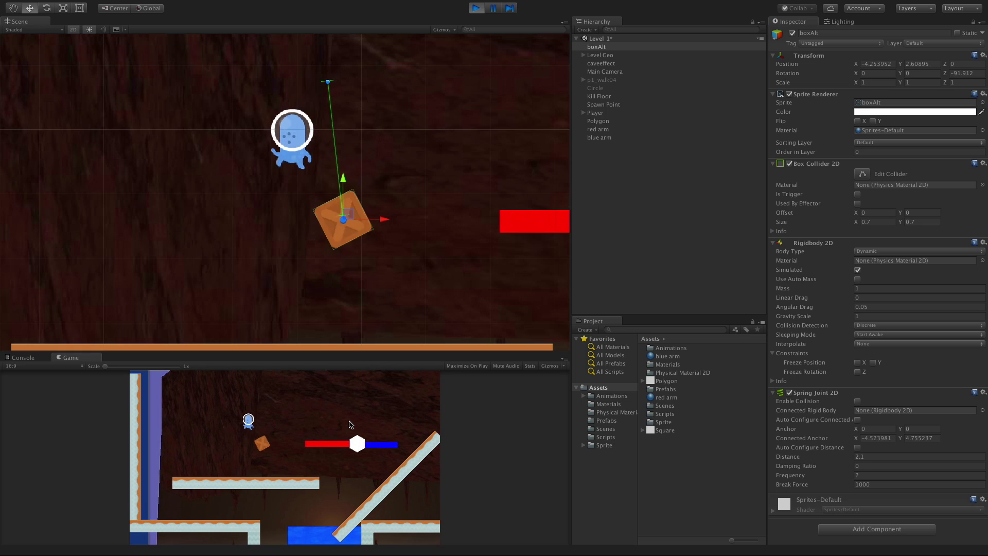
key(d)
key(a)
key(d)
key(space)
key(a)
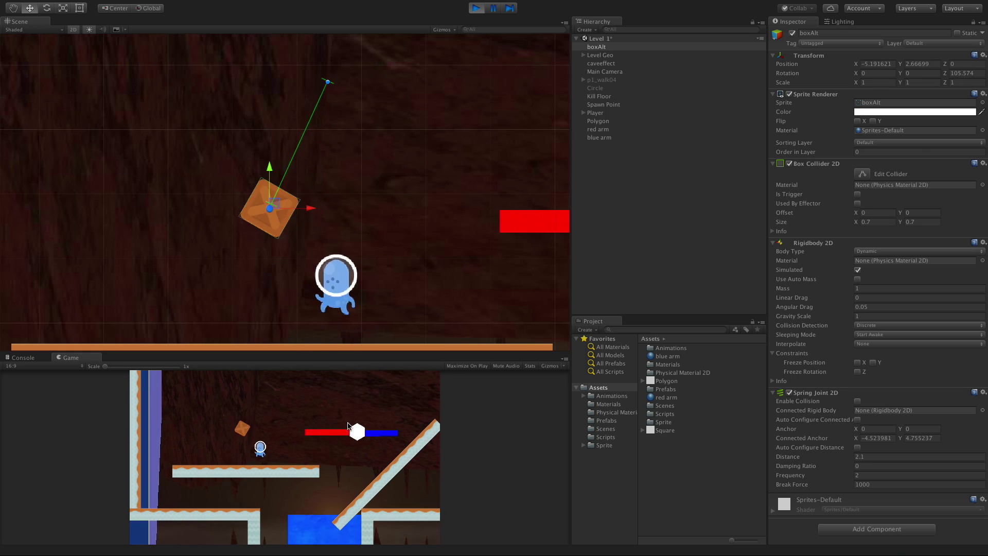
key(d)
key(space)
key(Left)
key(space)
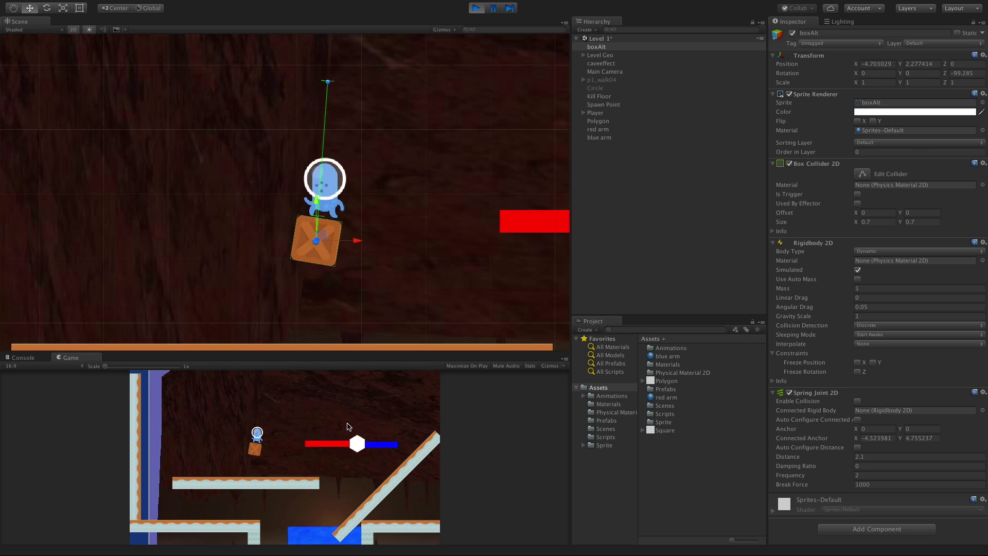
key(space)
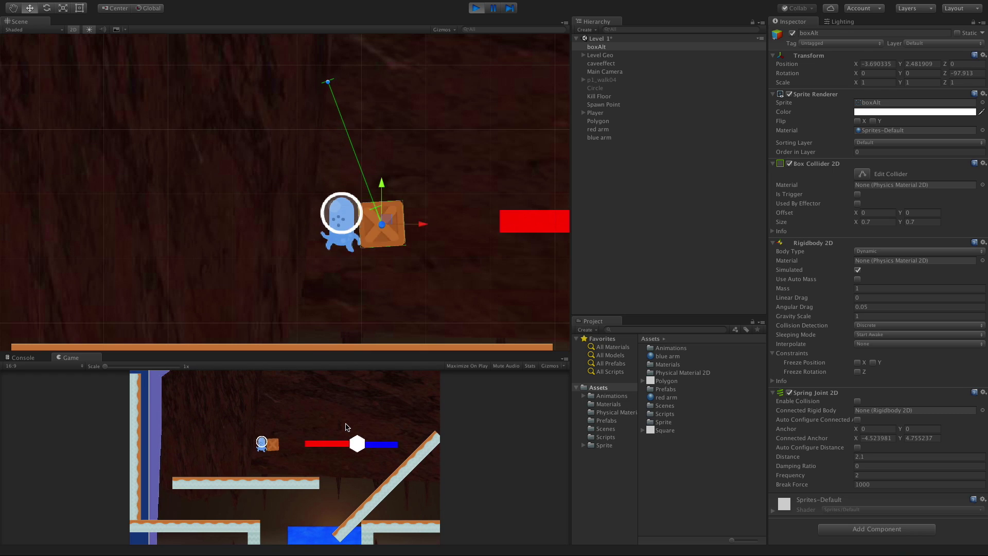
key(Left)
key(space)
key(Right)
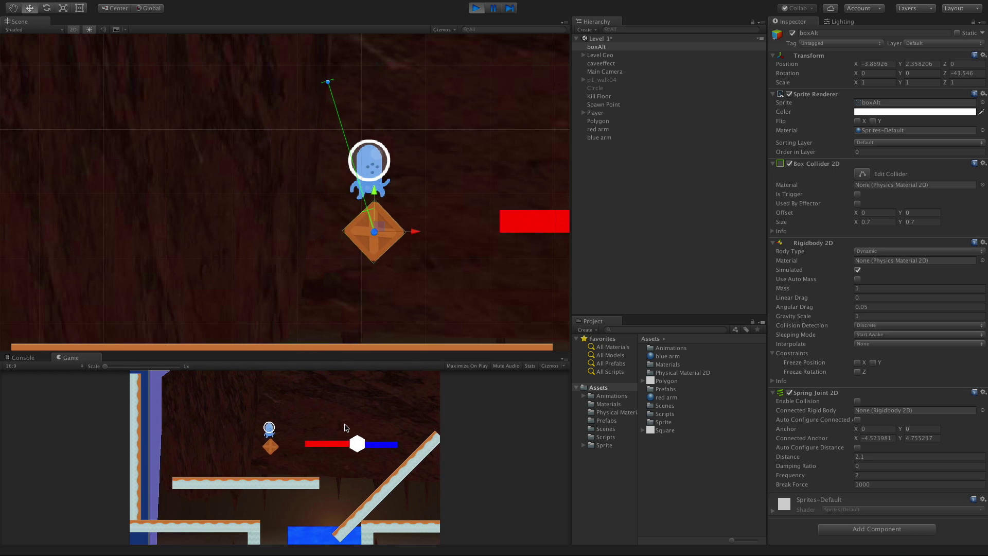
key(Left)
key(Right)
key(space)
key(Left)
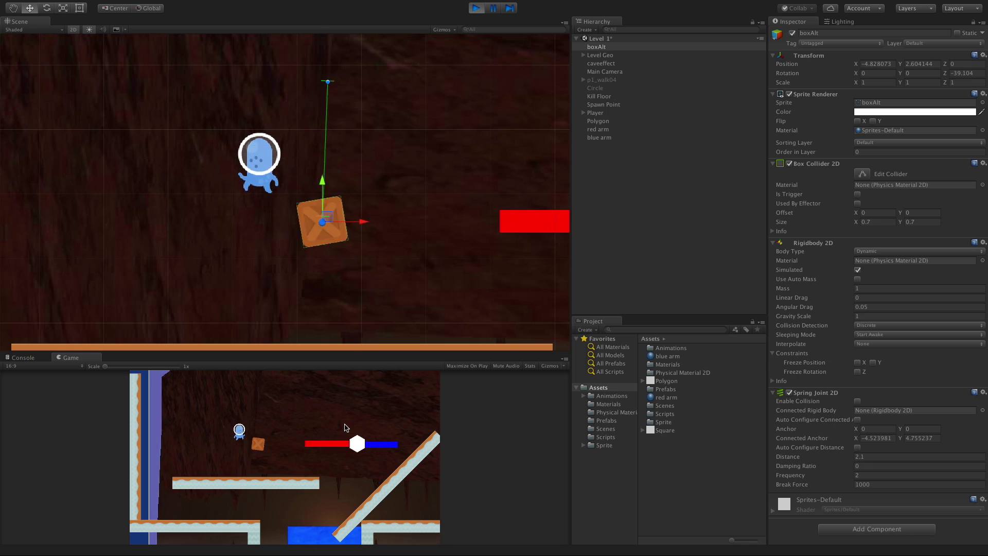
key(Right)
key(ctrl+p)
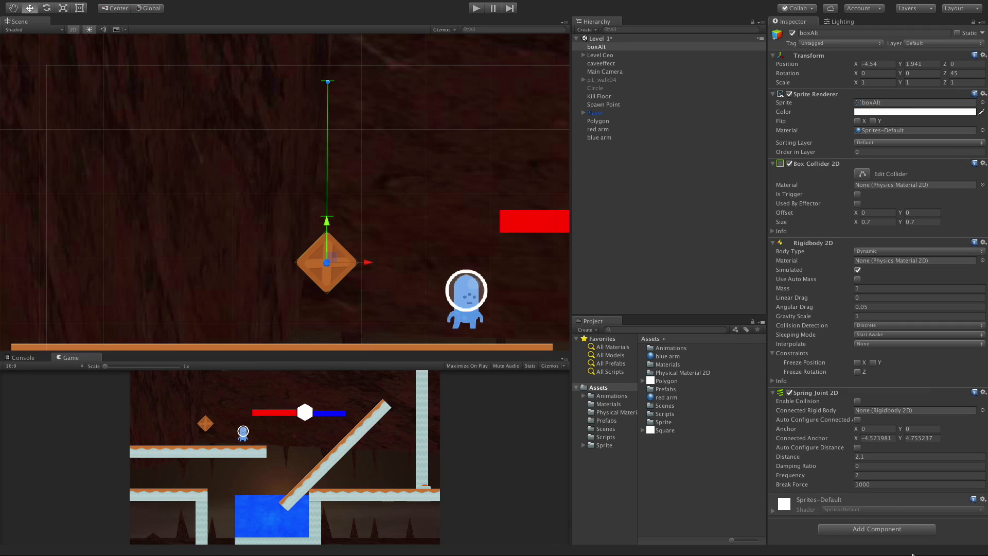
Step: Set the spring joint's Break Force to 500, play-test it by jumping the player into the crate, and stop playing
click(886, 483)
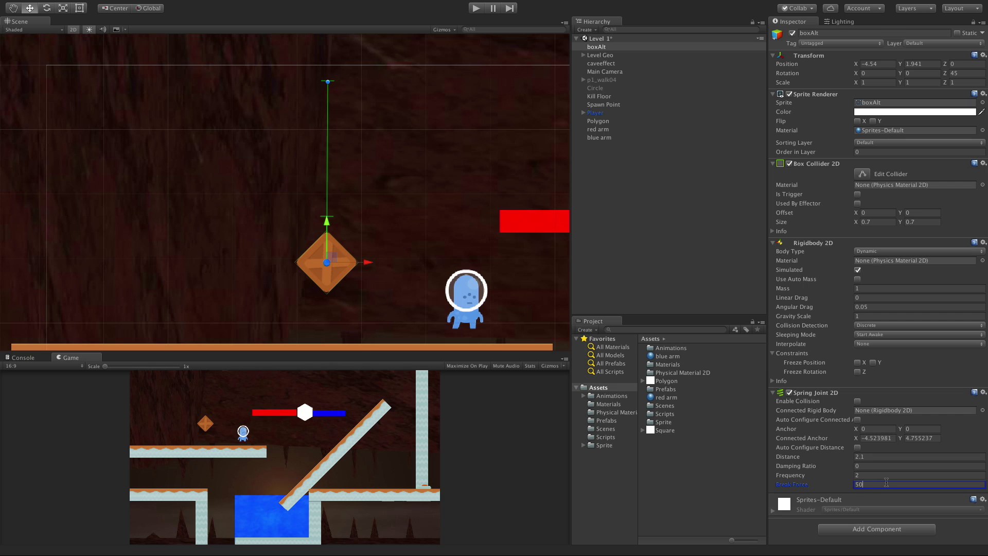
click(474, 8)
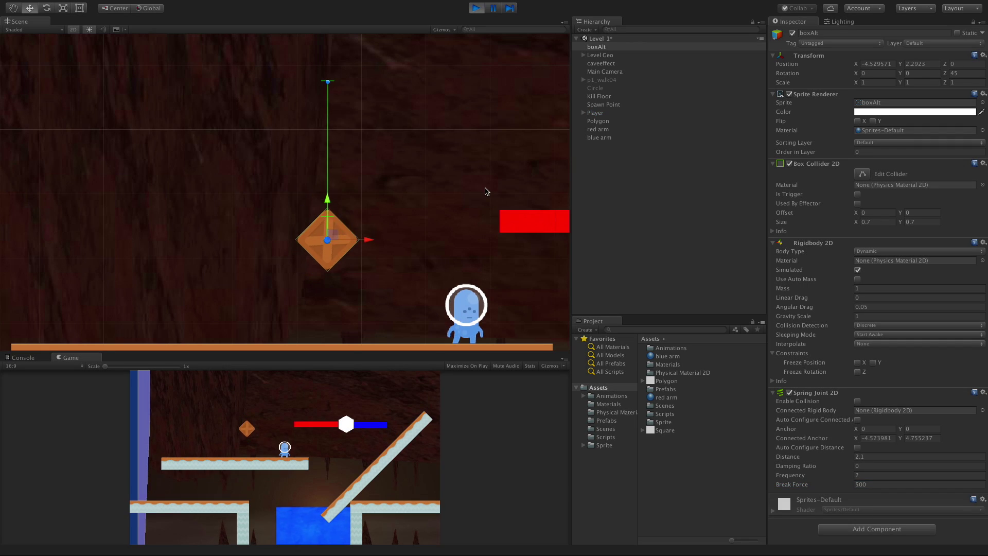
key(space)
key(Left)
key(Left)
key(space)
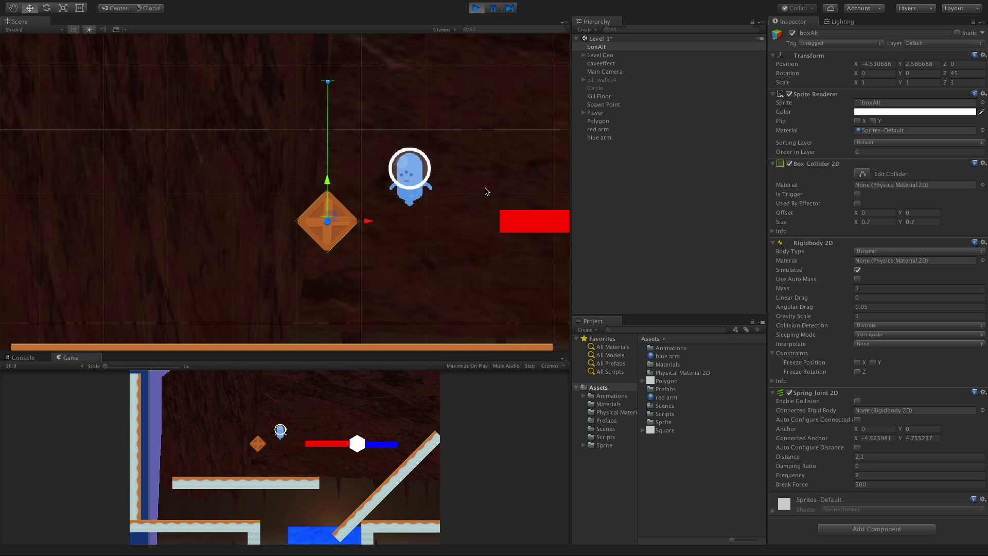
key(space)
key(Right)
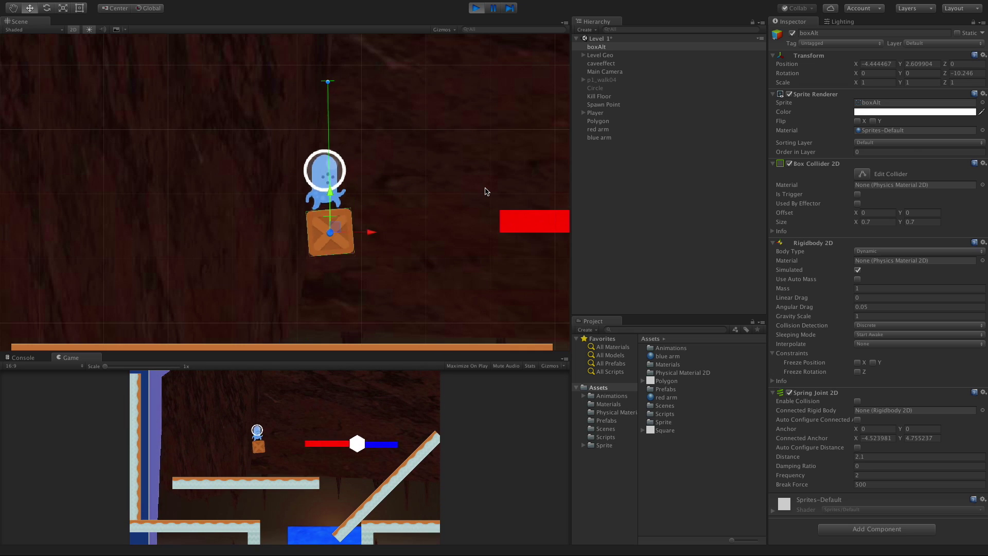
key(space)
key(Right)
key(Left)
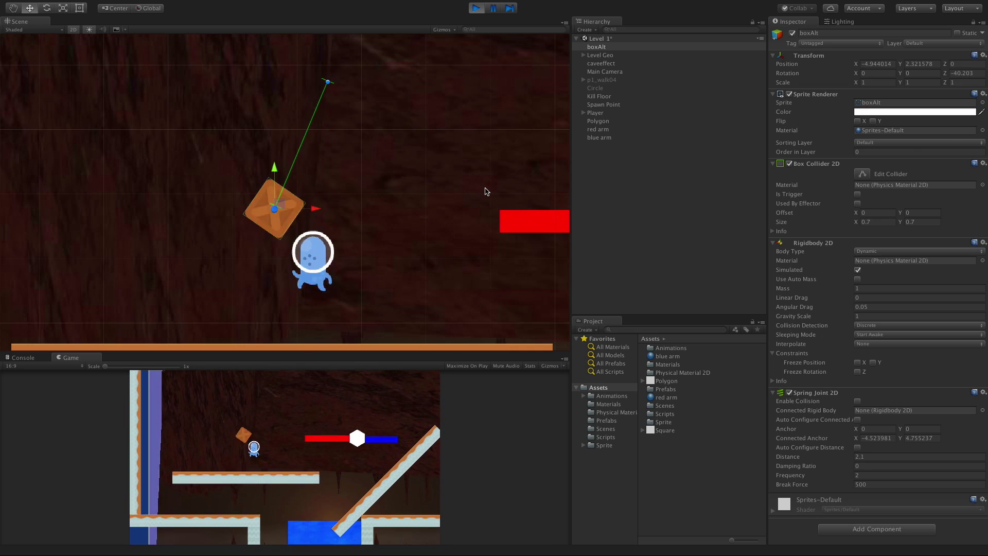
key(space)
key(Left)
key(space)
key(Right)
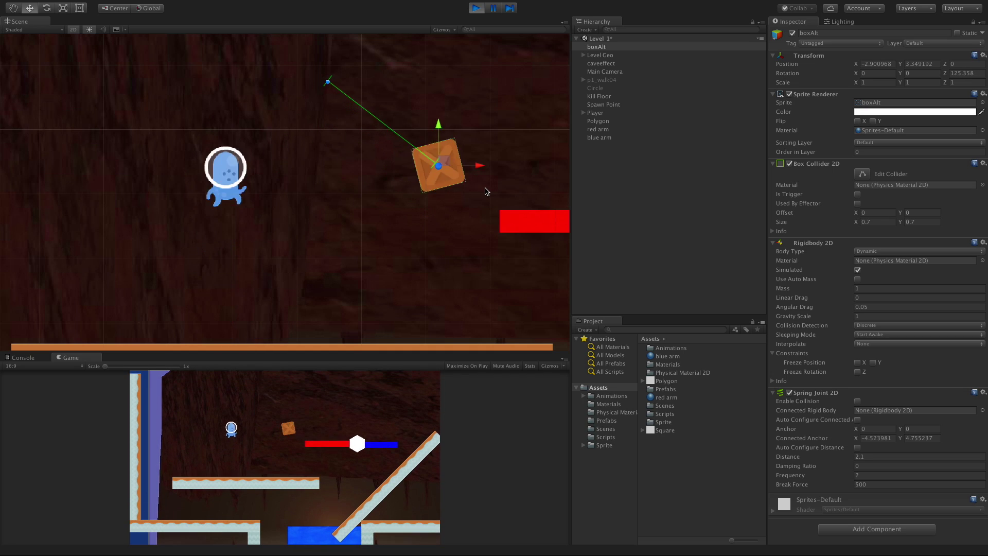
key(space)
key(Left)
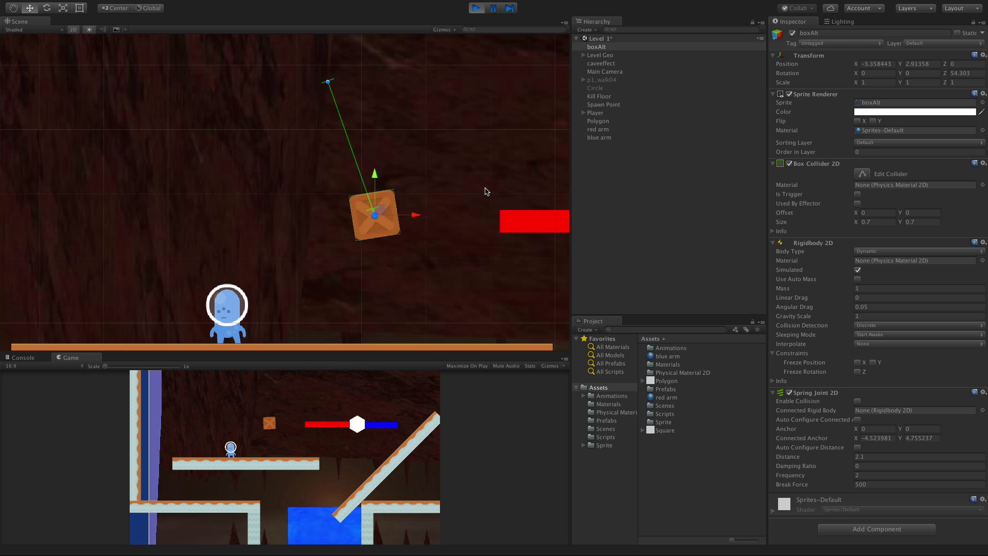
key(ctrl+p)
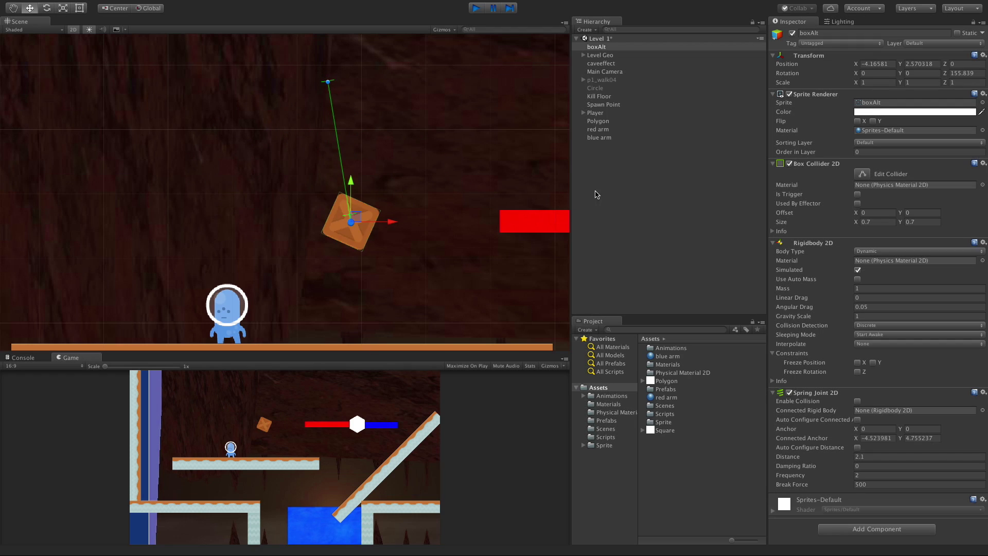
Step: Set the spring joint's Break Force to Infinity, Frequency to 1 and Distance to 3
click(873, 483)
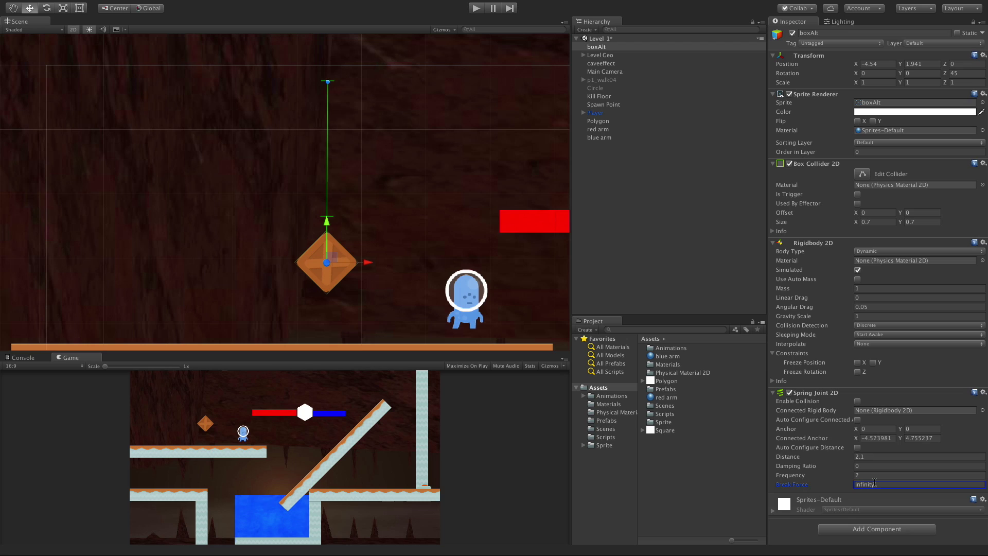
click(876, 475)
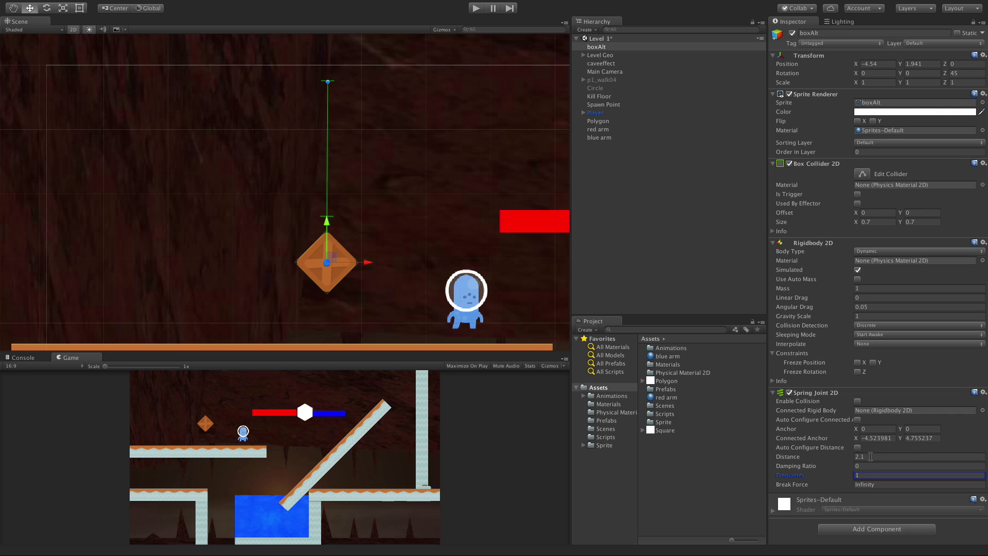
click(870, 455)
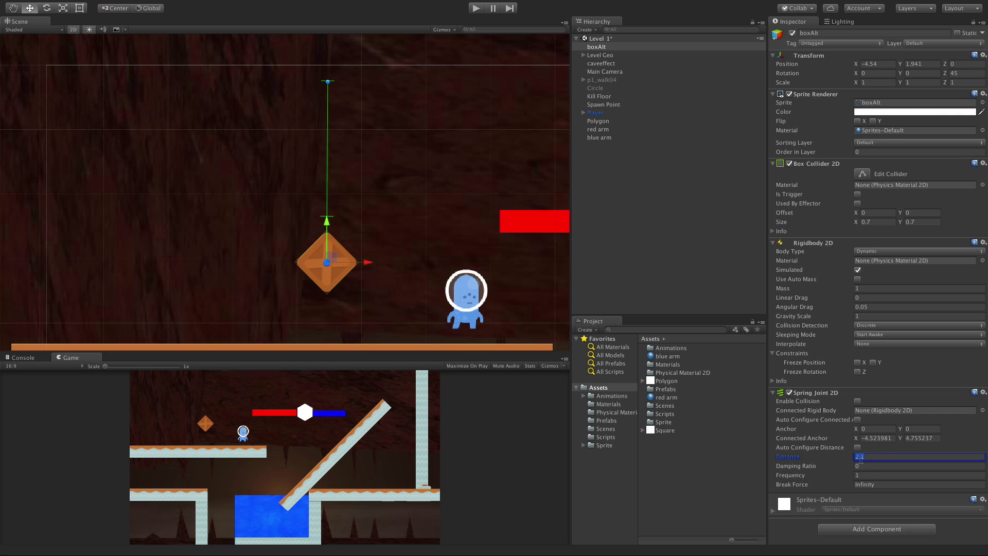
text(3)
Step: Play the scene, jump the player into the swinging crate to test the longer, softer spring, and stop playing
click(475, 8)
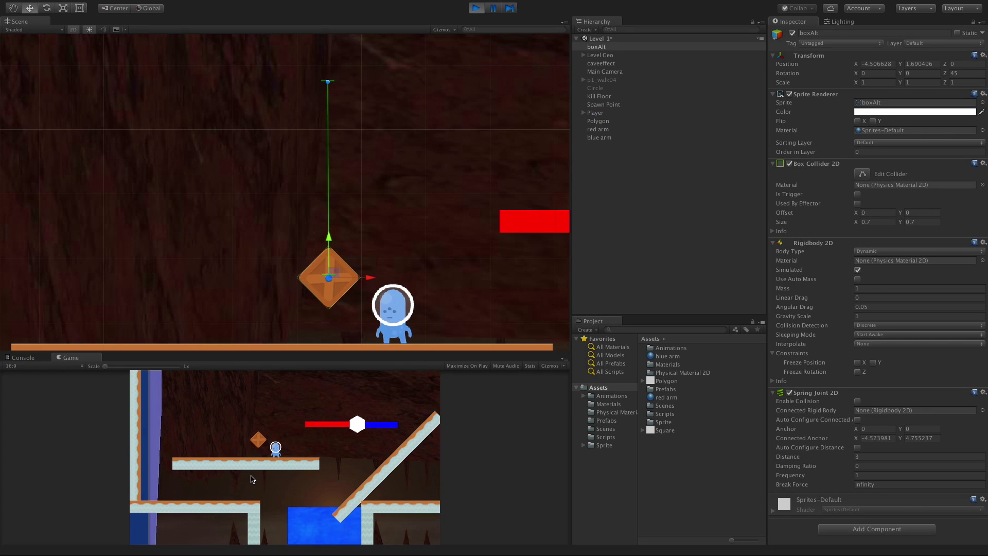
key(space)
key(Left)
key(space)
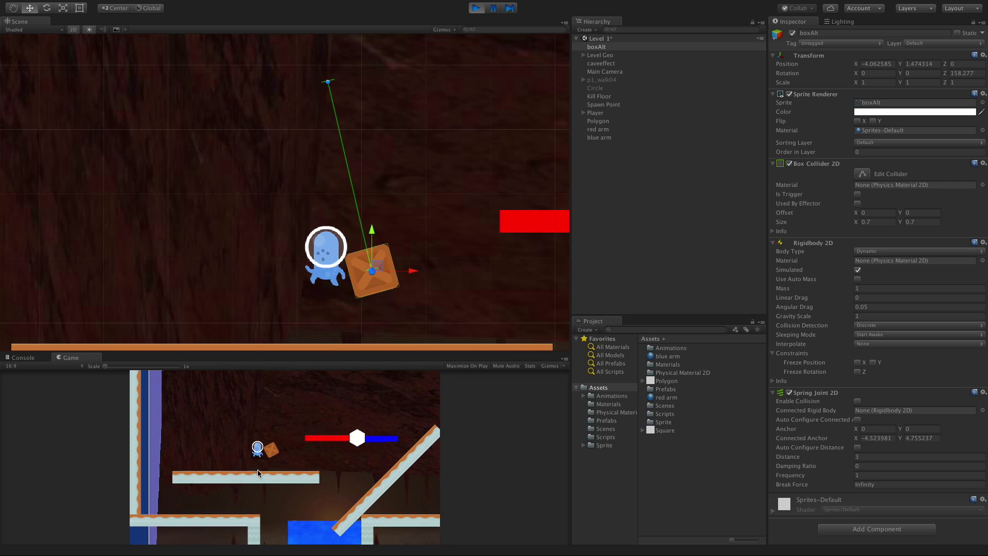
key(Left)
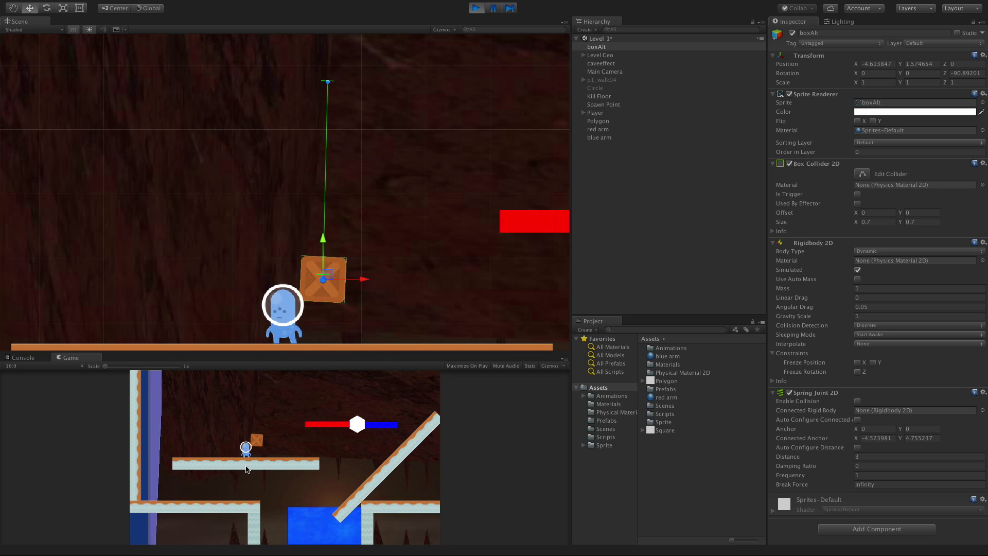
key(space)
key(Right)
key(Left)
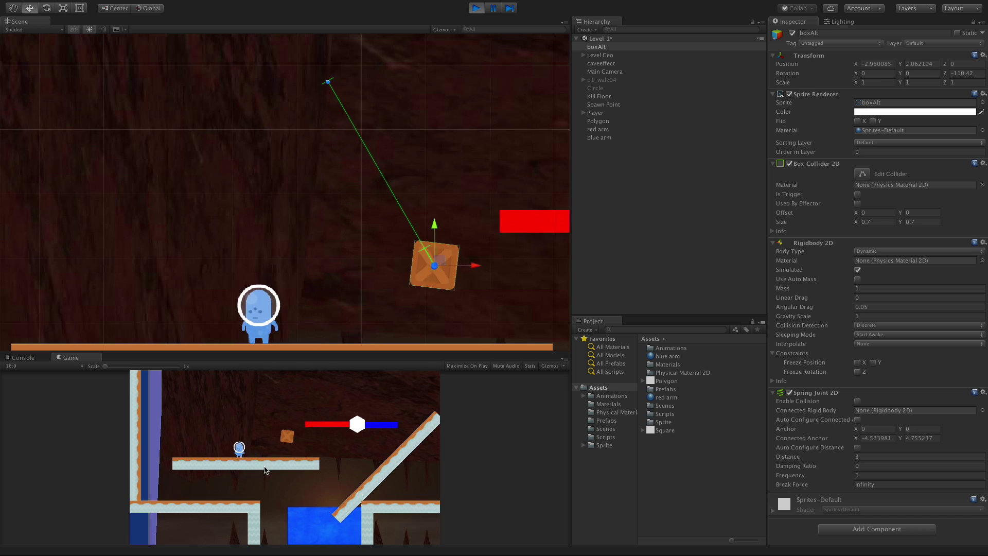
key(Left)
key(space)
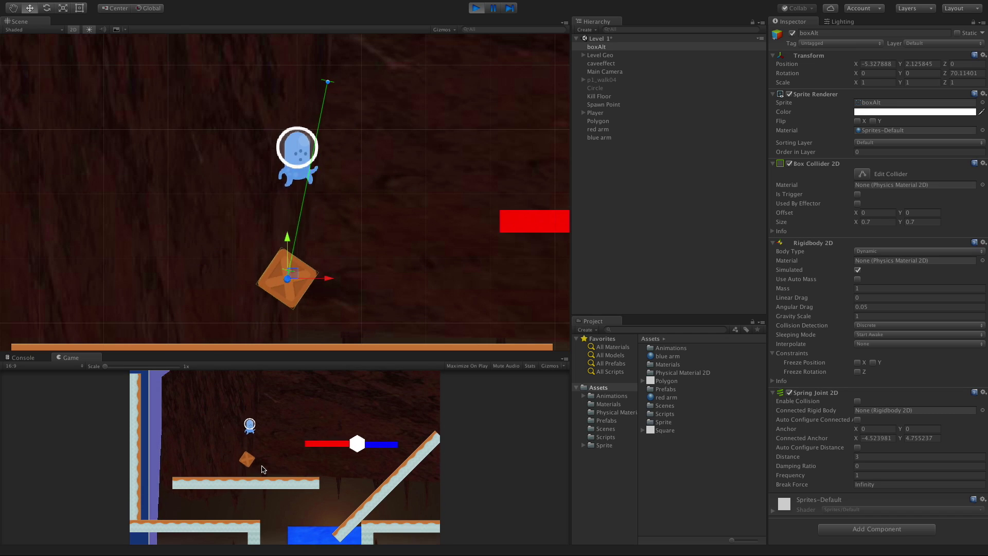
key(Right)
key(Left)
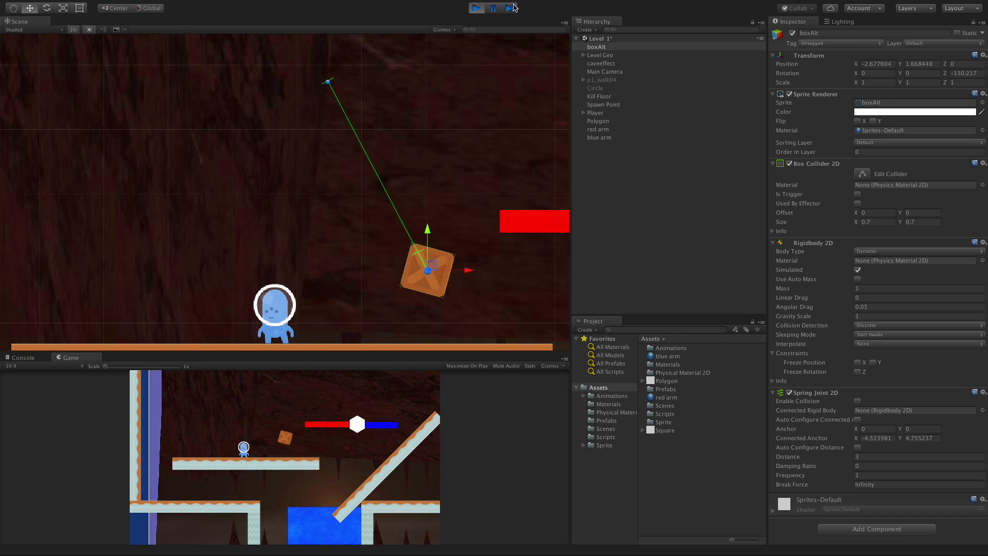
click(476, 7)
Step: Turn on Enable Collision for the spring joint, test it with the player in play mode, and turn it off again after stopping
click(857, 402)
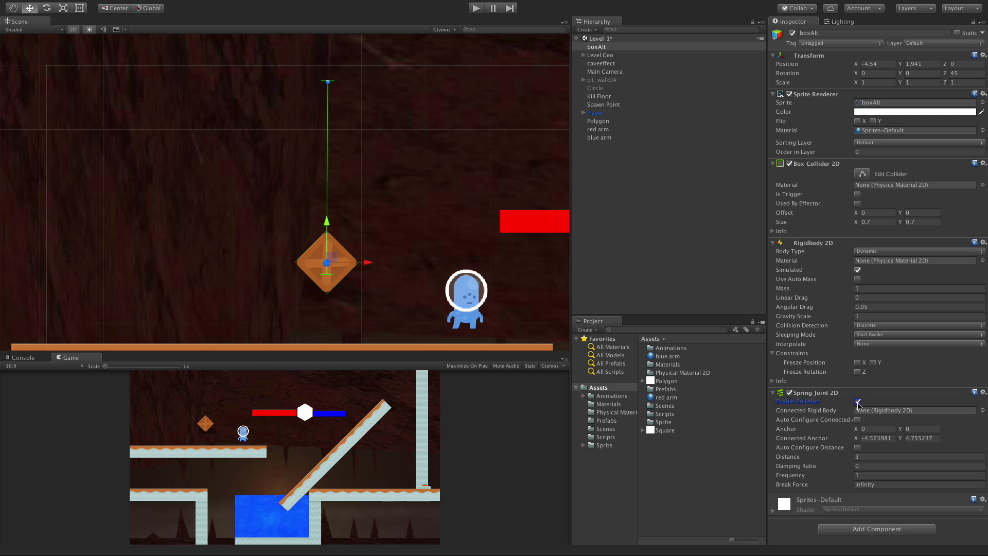
click(476, 9)
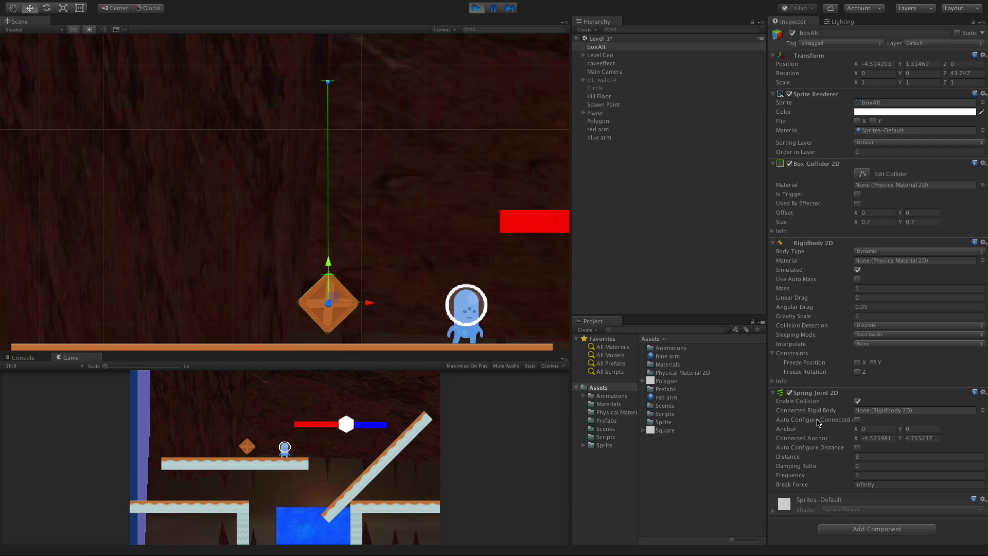
key(a)
key(space)
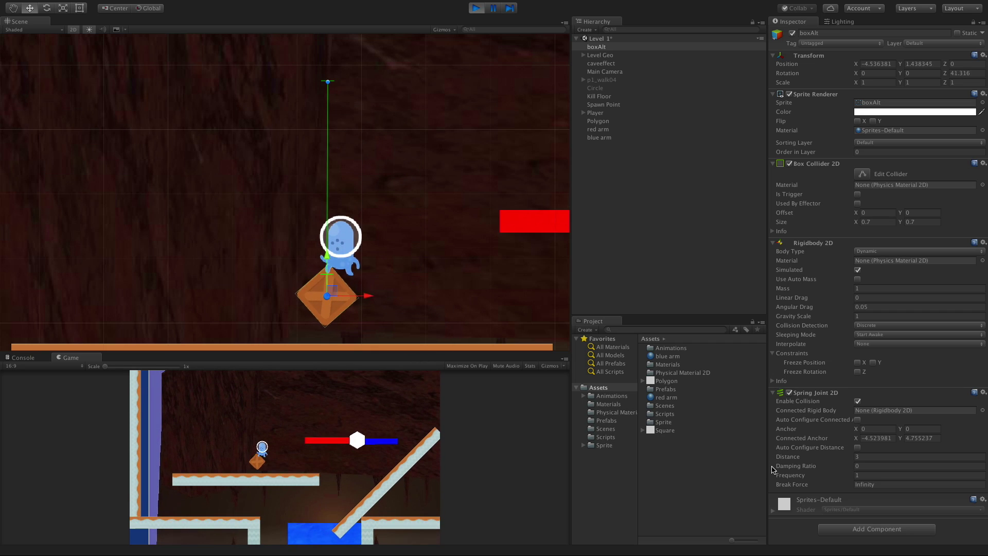
key(space)
key(a)
key(d)
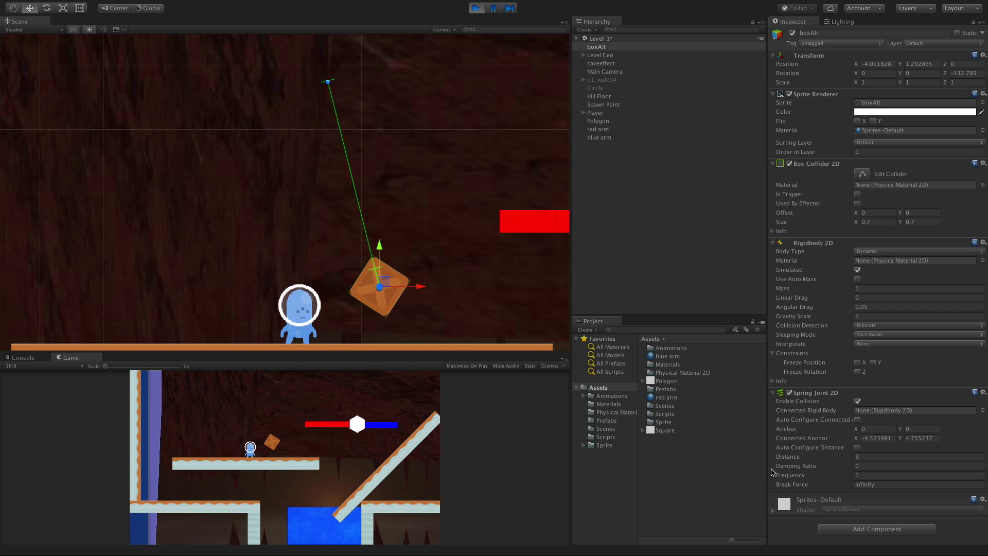
key(space)
key(space)
key(Right)
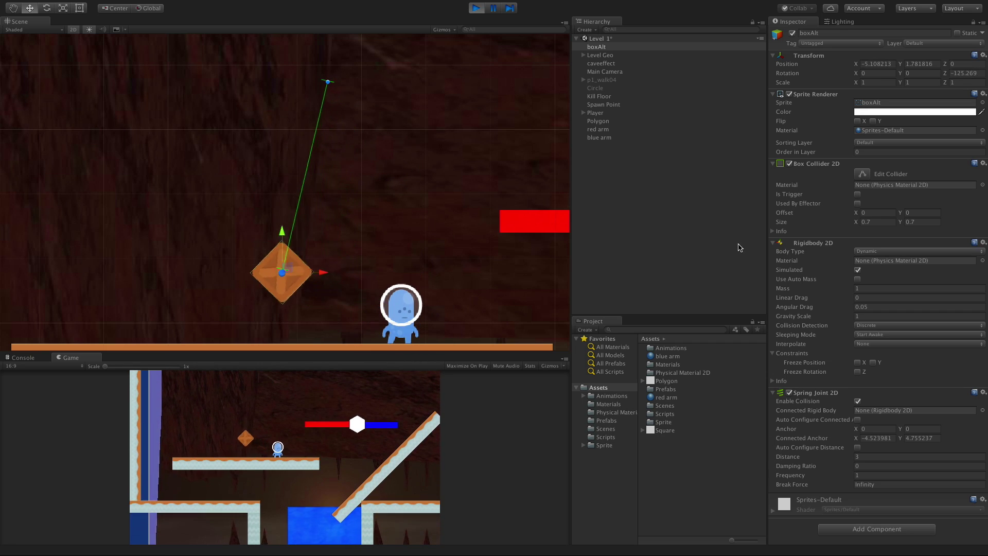
click(482, 10)
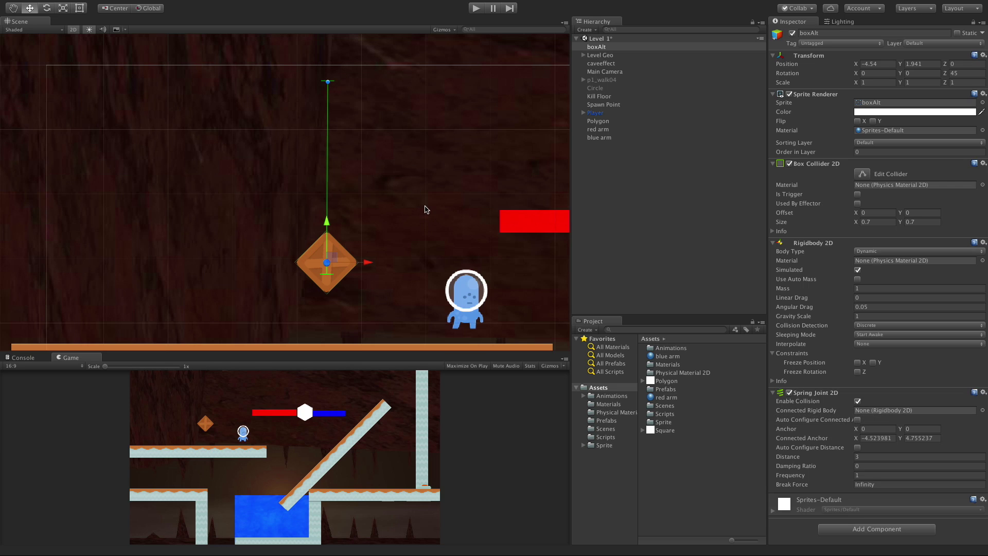
click(858, 402)
Step: Assign the red arm as the Connected Rigid Body of boxAlt's Spring Joint 2D
scroll(466, 221, down, 5)
middle_drag(459, 215, 382, 230)
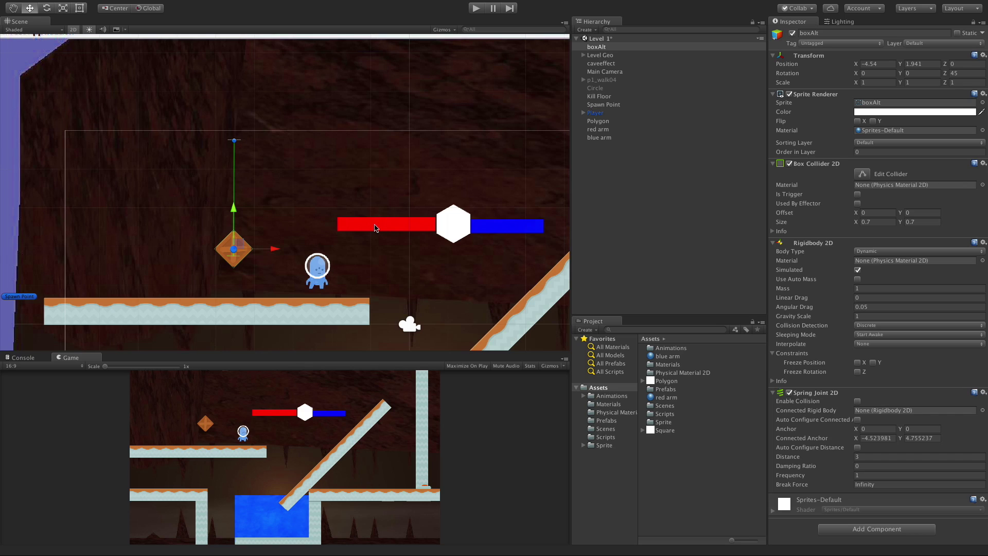
click(606, 129)
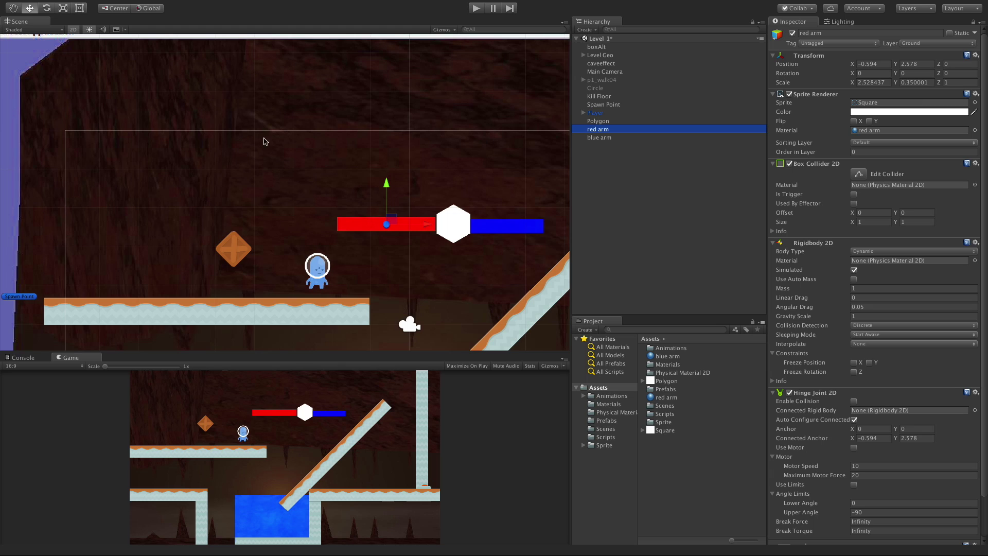
click(597, 47)
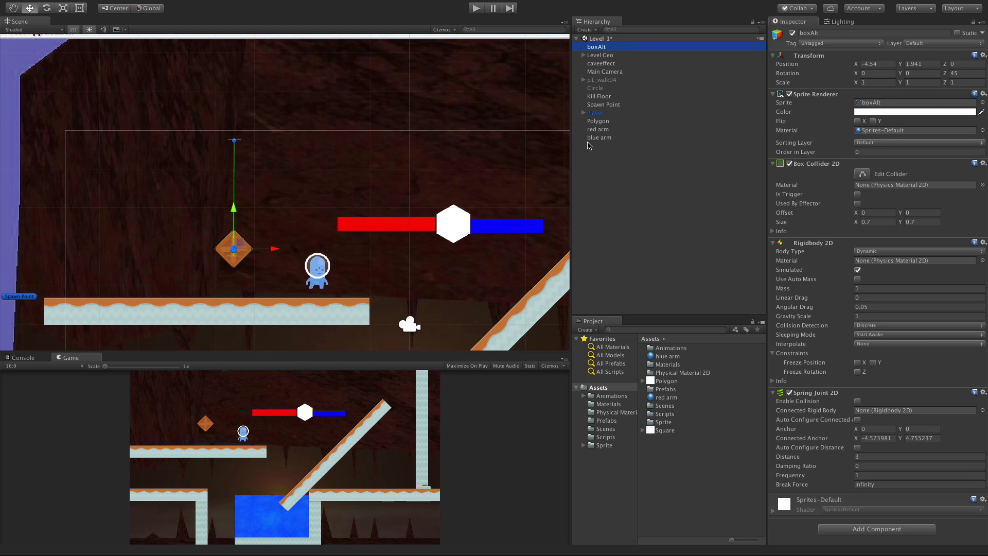
drag(604, 131, 877, 410)
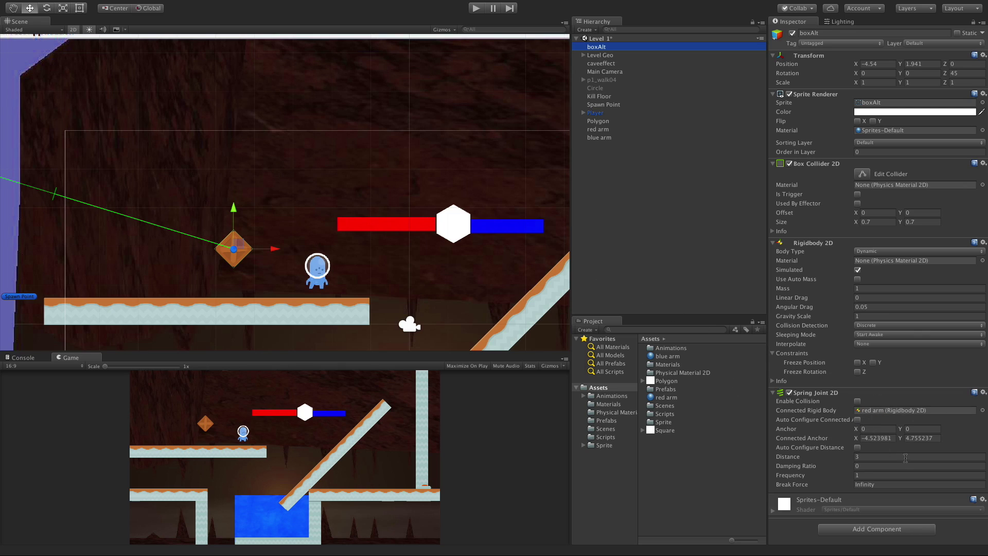
Step: Recalculate the spring joint's connected anchor automatically once, turn auto configuration off, and set Connected Anchor to X 0, Y 0
click(858, 420)
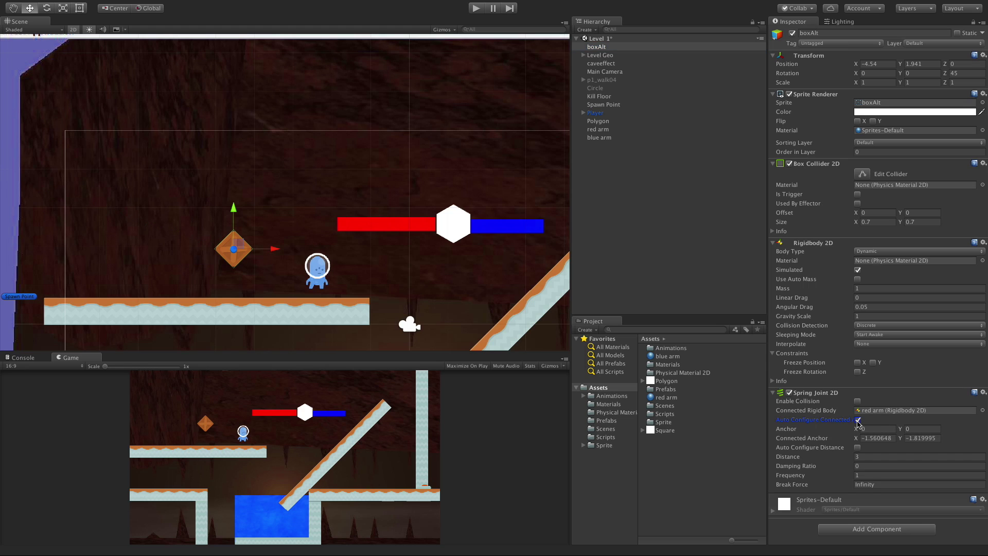
scroll(206, 298, up, 5)
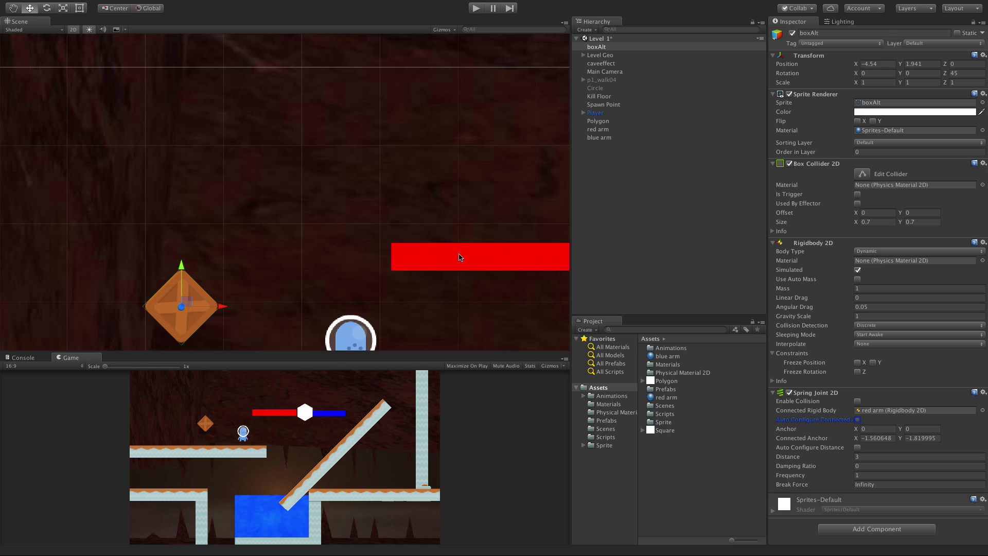
middle_drag(451, 207, 348, 157)
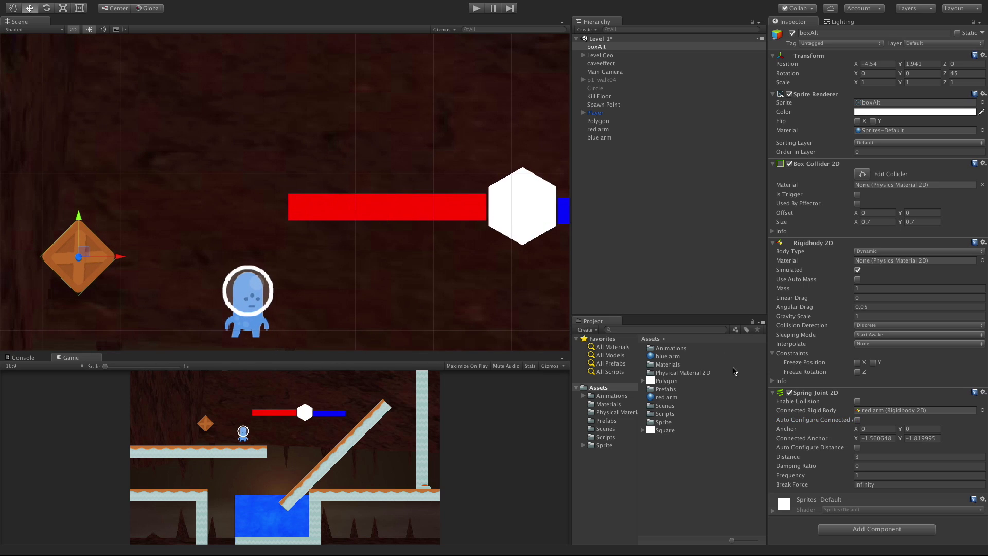
click(878, 438)
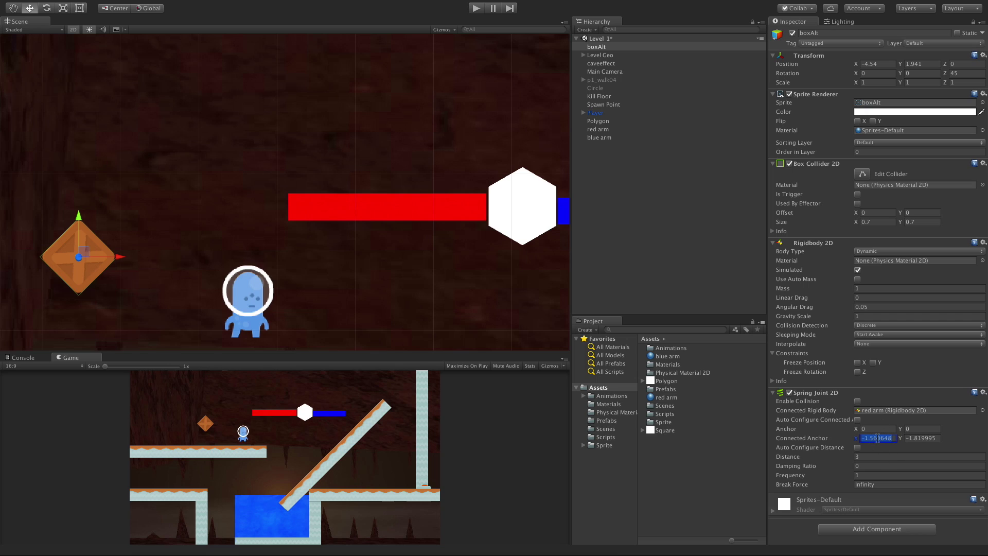
text(0)
key(Tab)
text(0)
key(Tab)
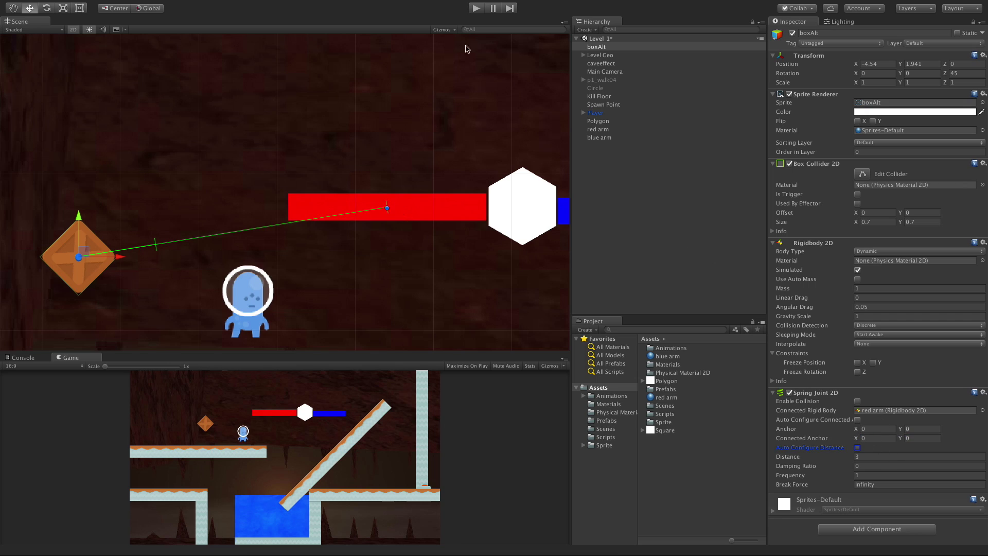
Step: Play the scene and use the player to push the crate off the platform and follow it down to the ramp
click(474, 8)
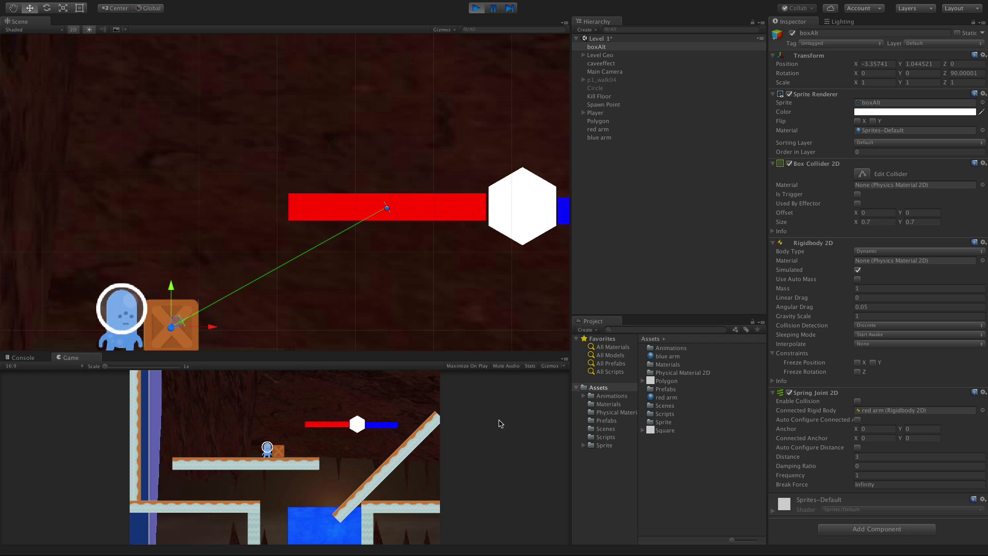
key(a)
key(d)
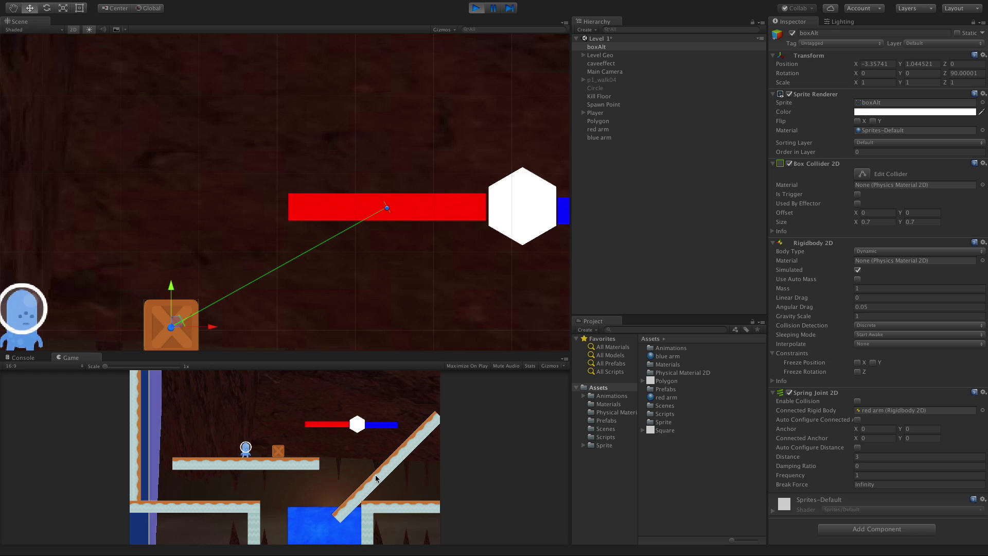
key(Right)
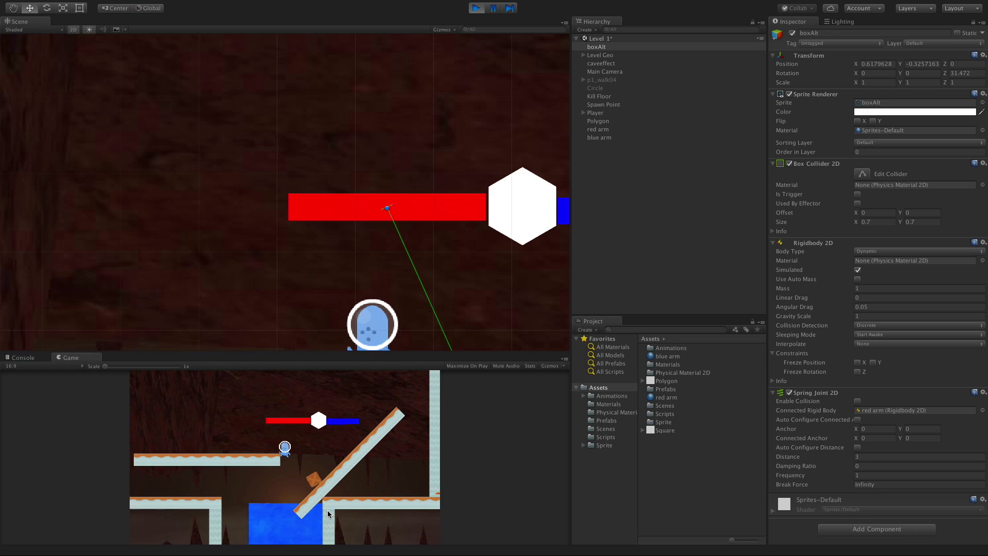
key(Left)
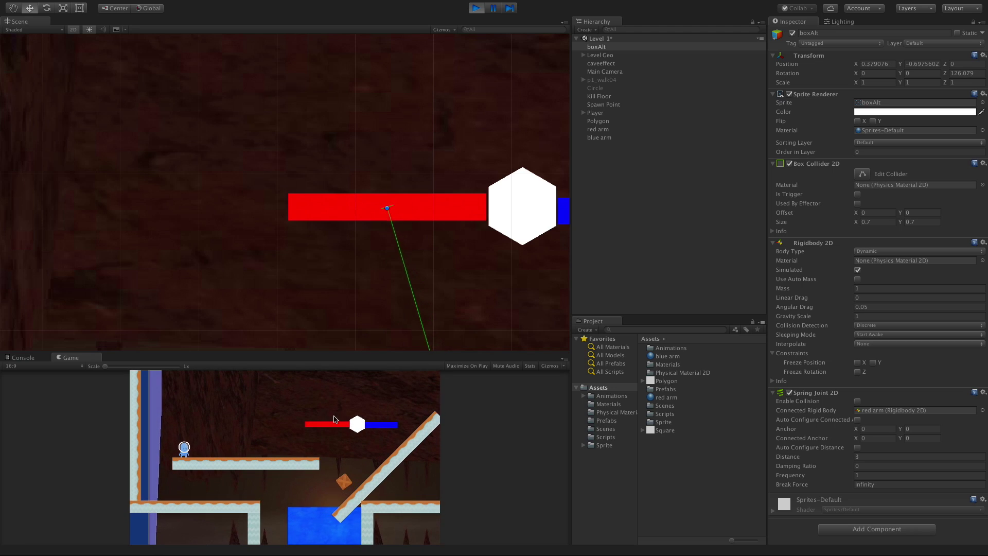
key(Right)
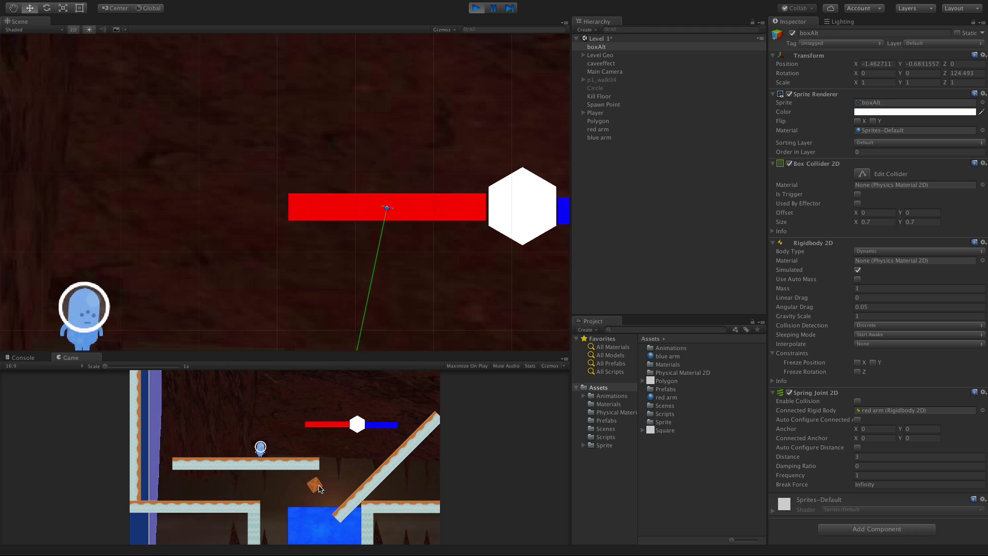
key(Right)
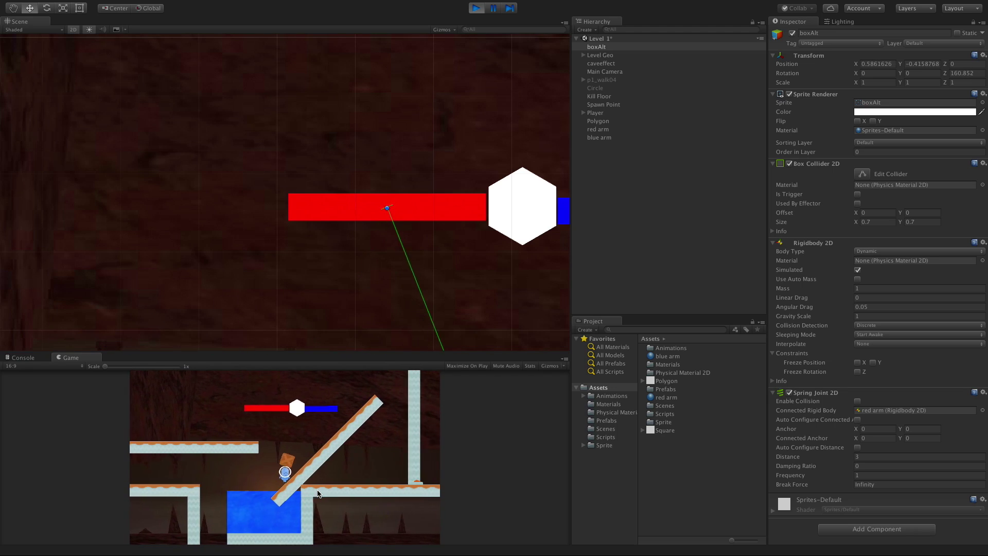
Step: Bump the hanging crate around the ramp with the player and jump back up onto the platform
key(Right)
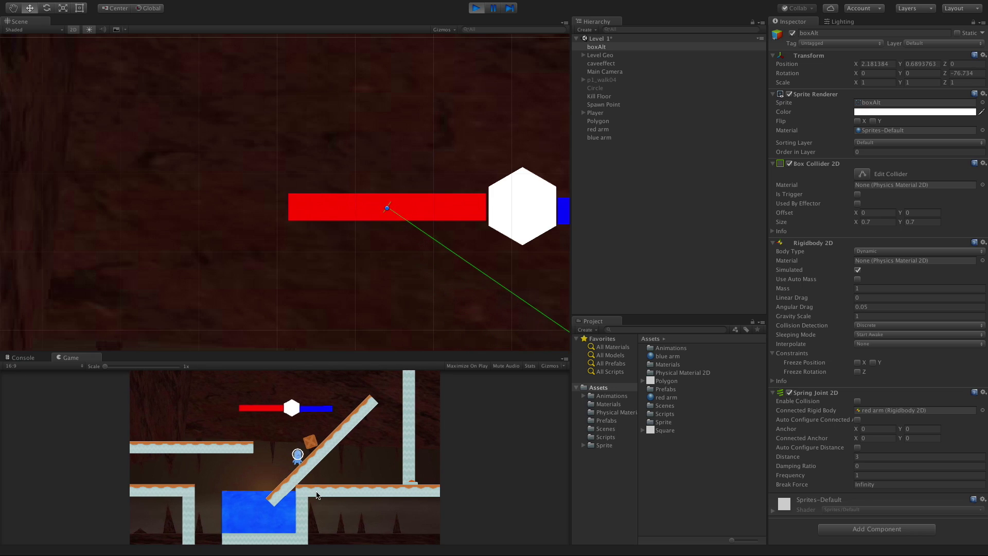
key(Right)
key(Left)
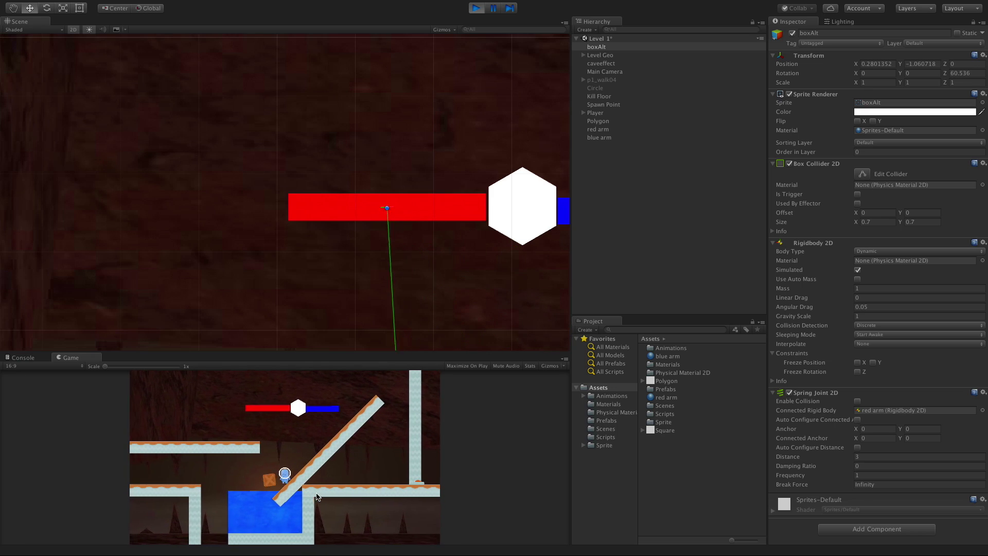
key(Left)
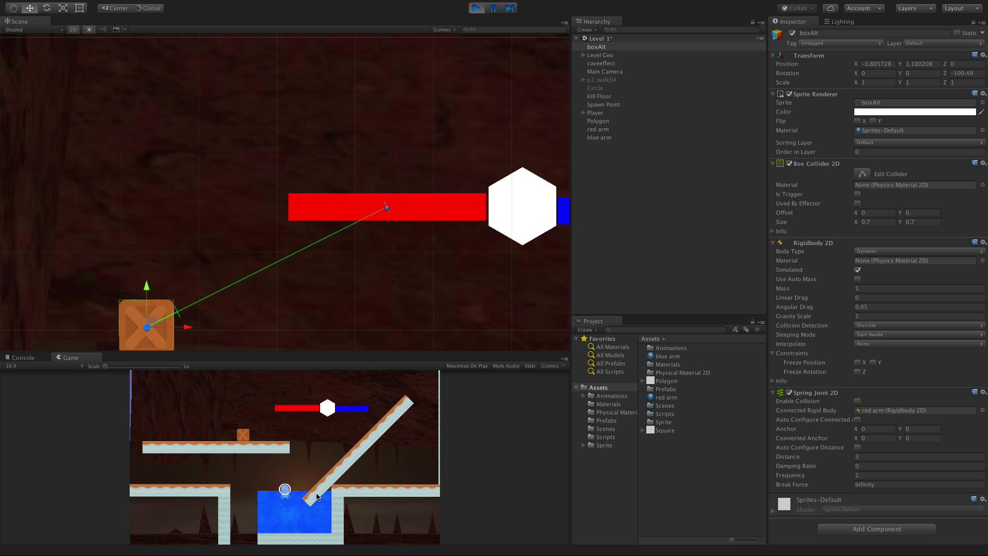
key(Right)
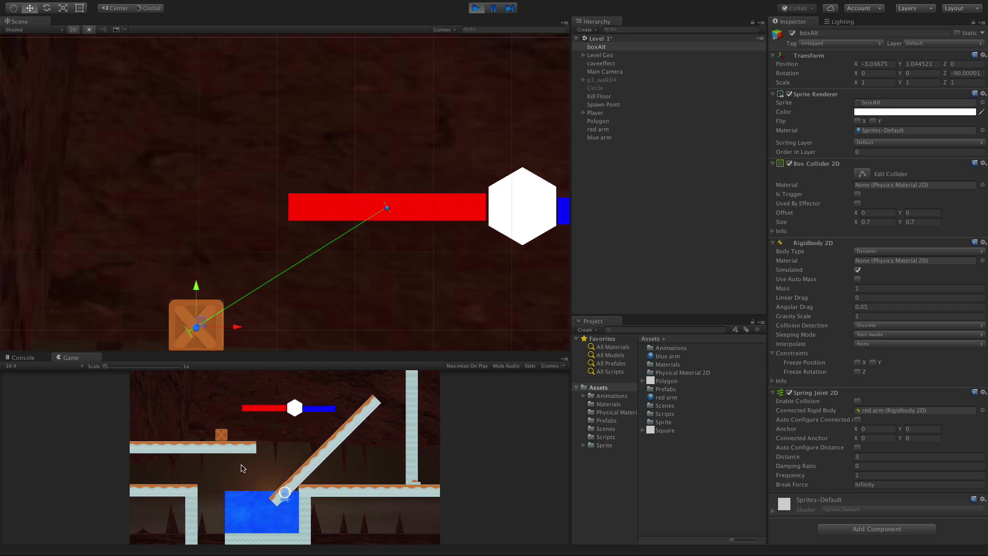
key(Left)
key(space)
key(space)
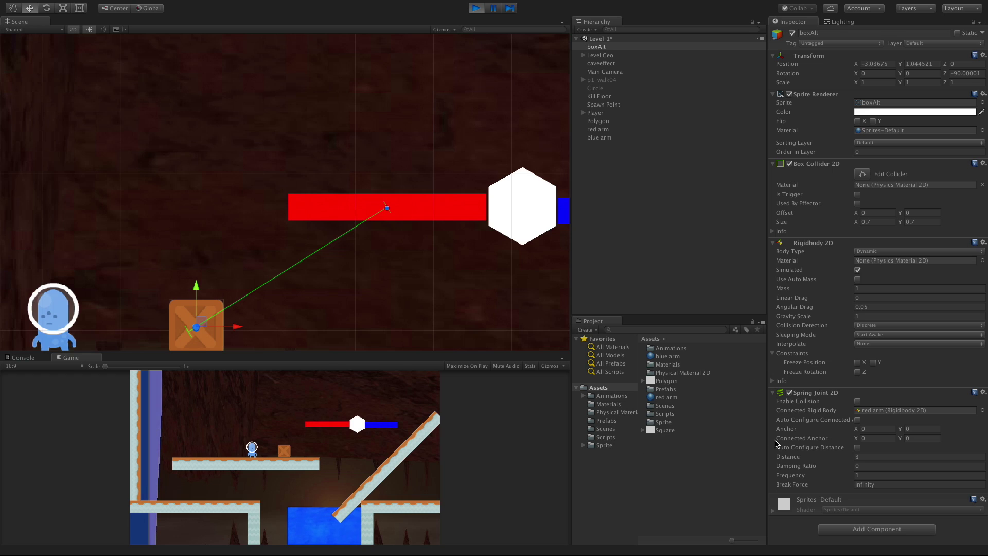
Step: Push the crate along the platform with the player, move it up in the Scene view, and stop playing
key(Right)
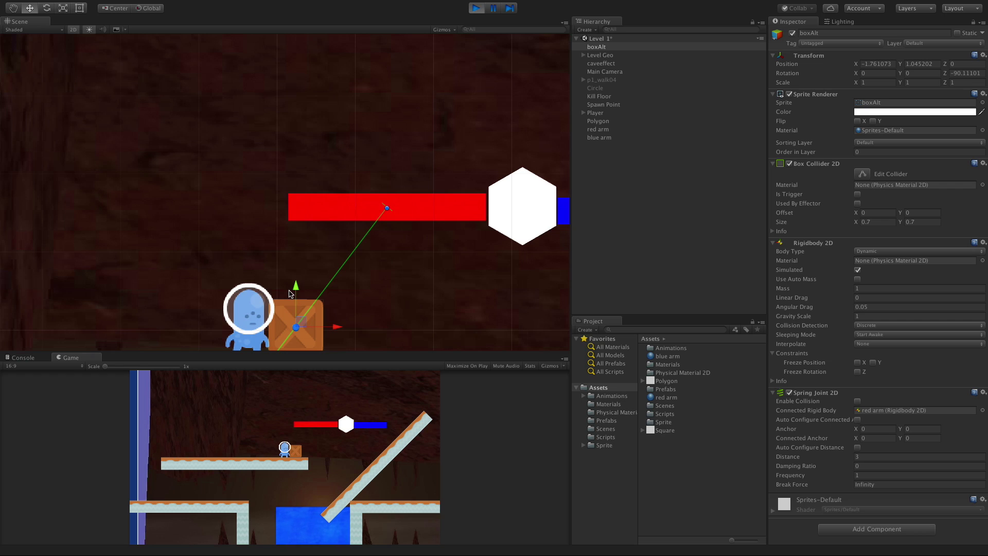
drag(290, 294, 536, 18)
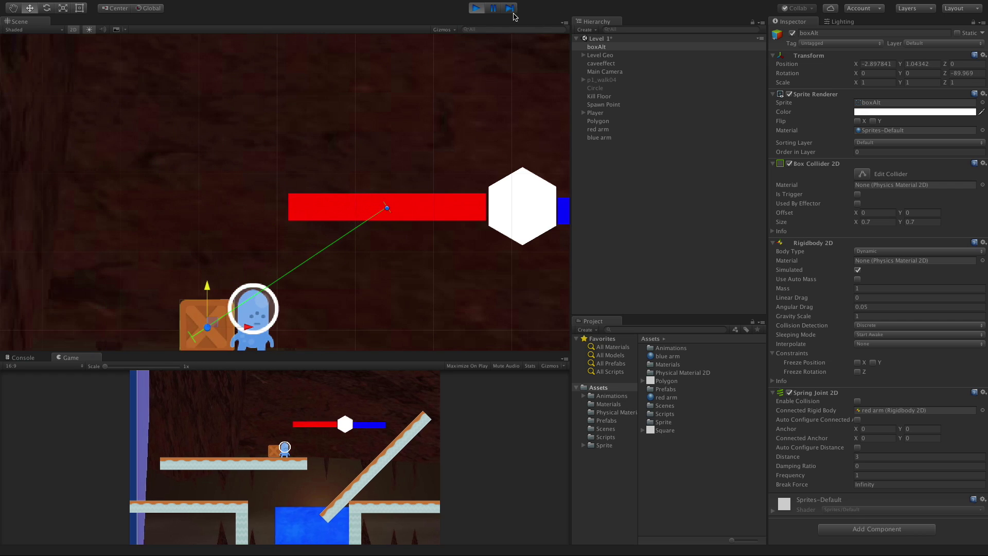
click(477, 9)
Step: Move boxAlt above the red arm to about X -0.61, Y 4.26, and test its swing in play mode
drag(120, 259, 421, 281)
drag(387, 215, 412, 41)
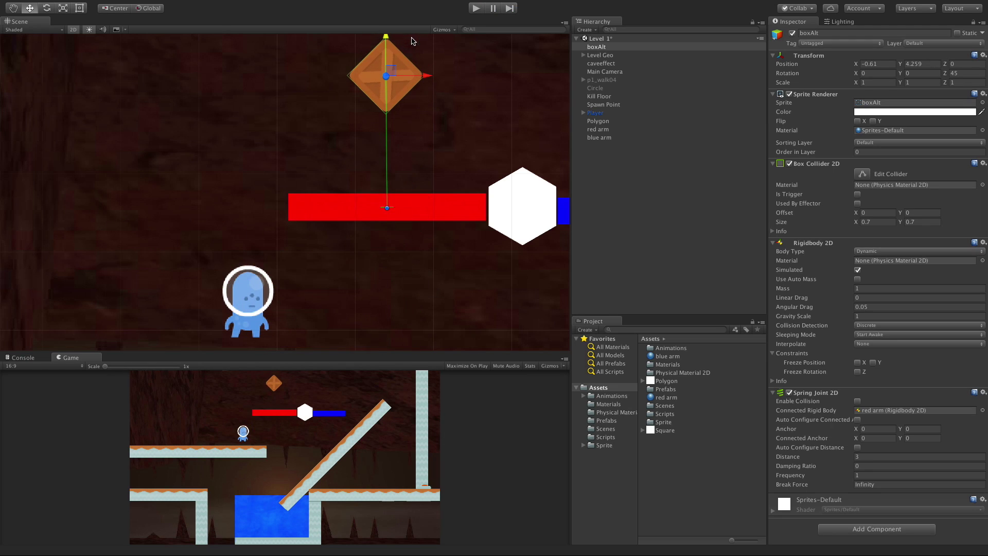
click(477, 7)
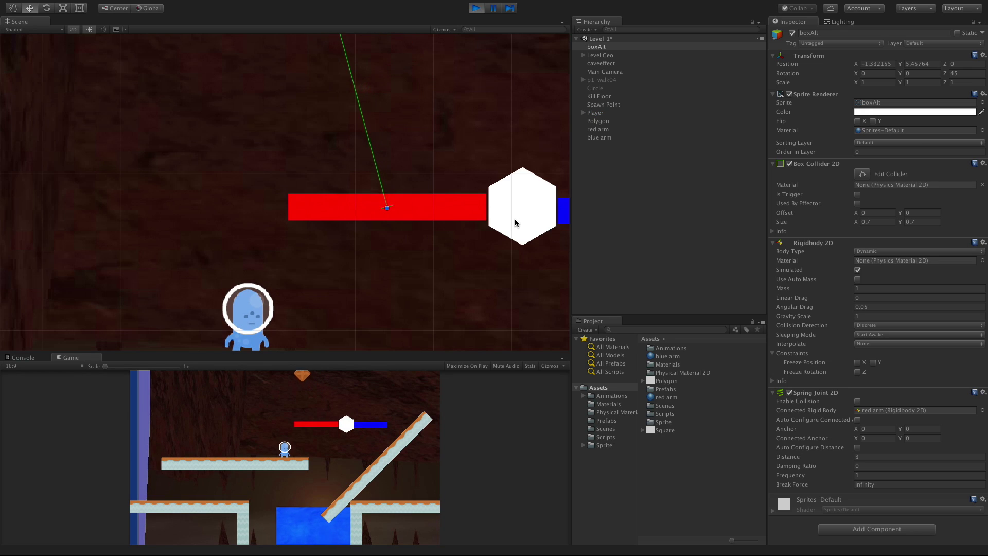
click(485, 9)
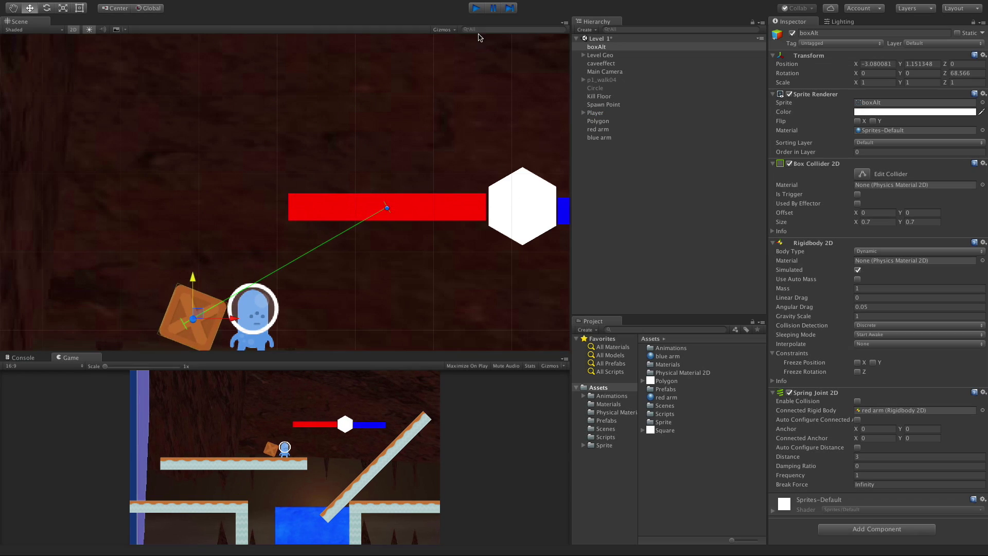
Step: Set the spring joint's Distance to 0.5
click(870, 455)
click(870, 455)
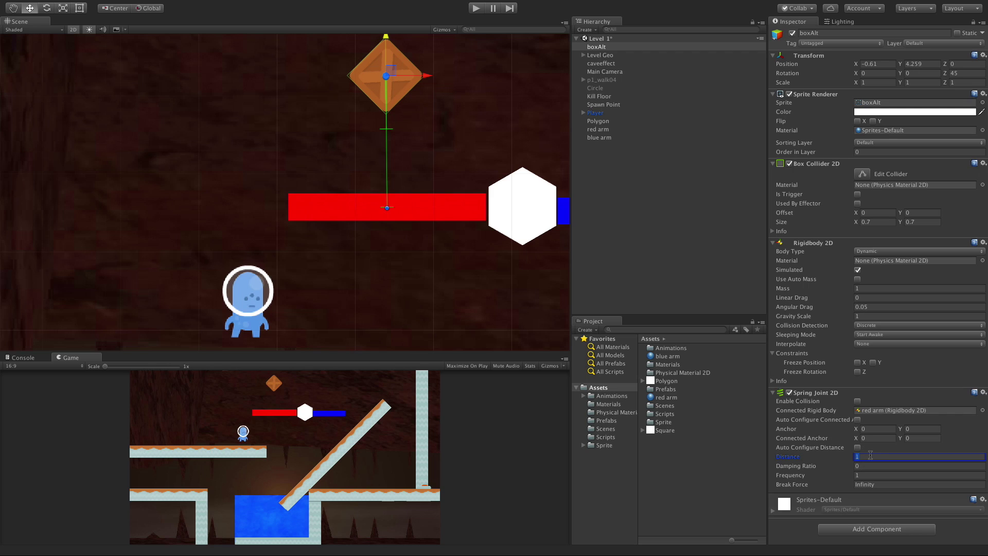
key(BackSpace)
key(Return)
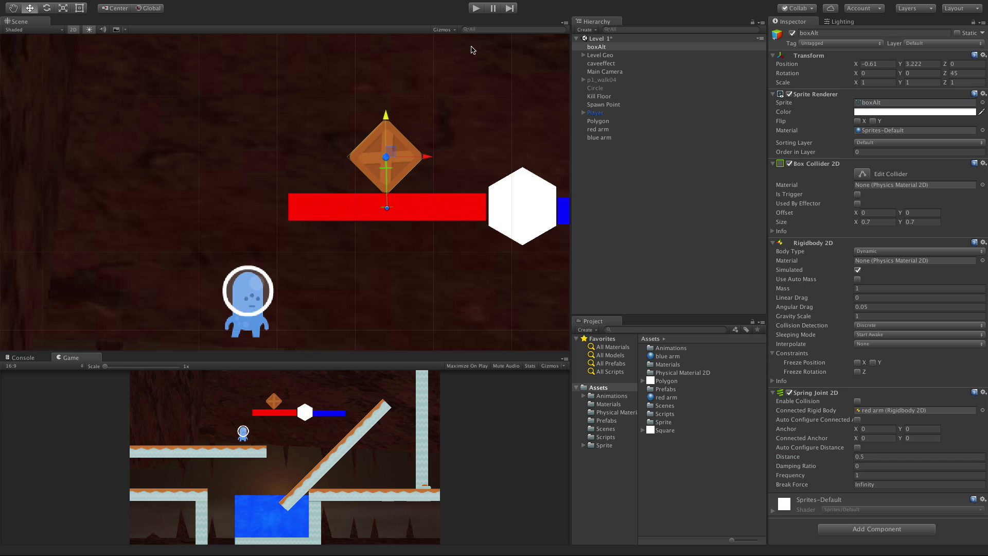
Step: Position boxAlt just above the red arm at about Y 3.49 and test the shorter spring in play mode
drag(387, 118, 387, 98)
click(475, 8)
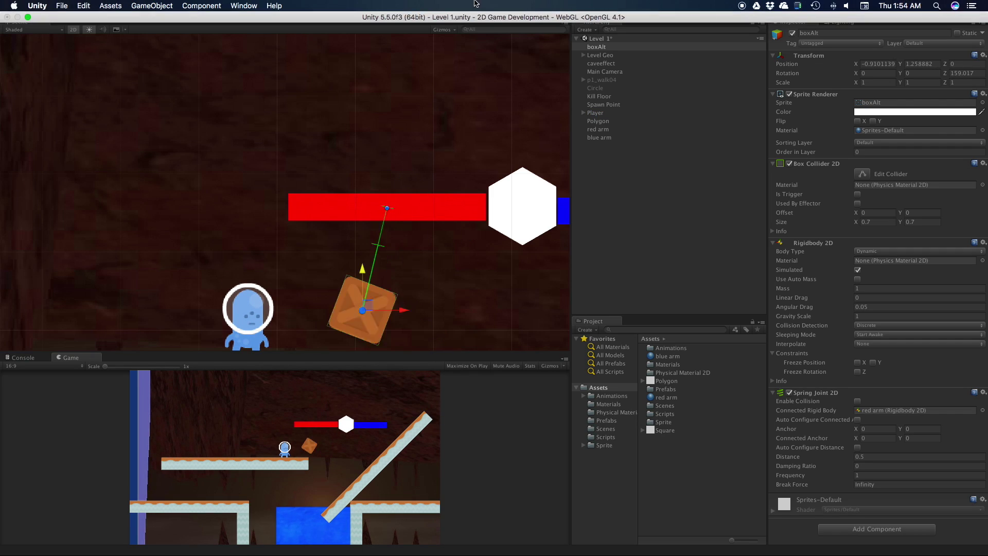
click(476, 8)
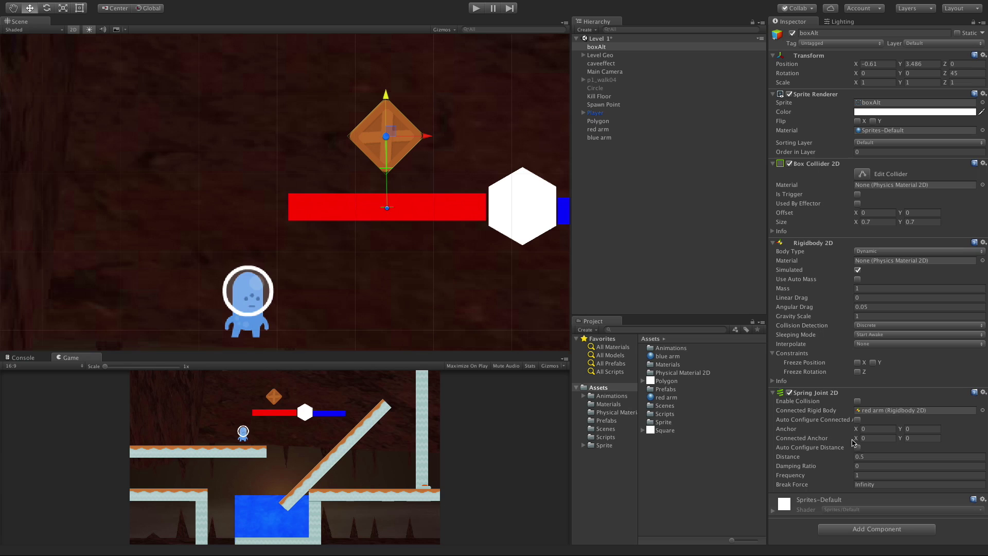
Step: Turn on Enable Collision for the spring joint, play the scene, and jump the player onto the red arm
click(858, 402)
click(475, 9)
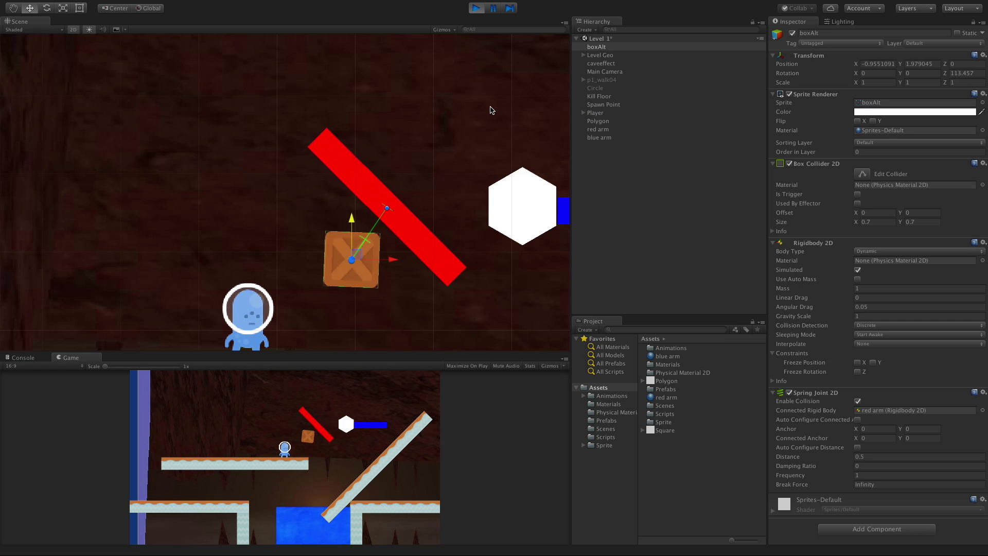
key(a)
key(d)
key(space)
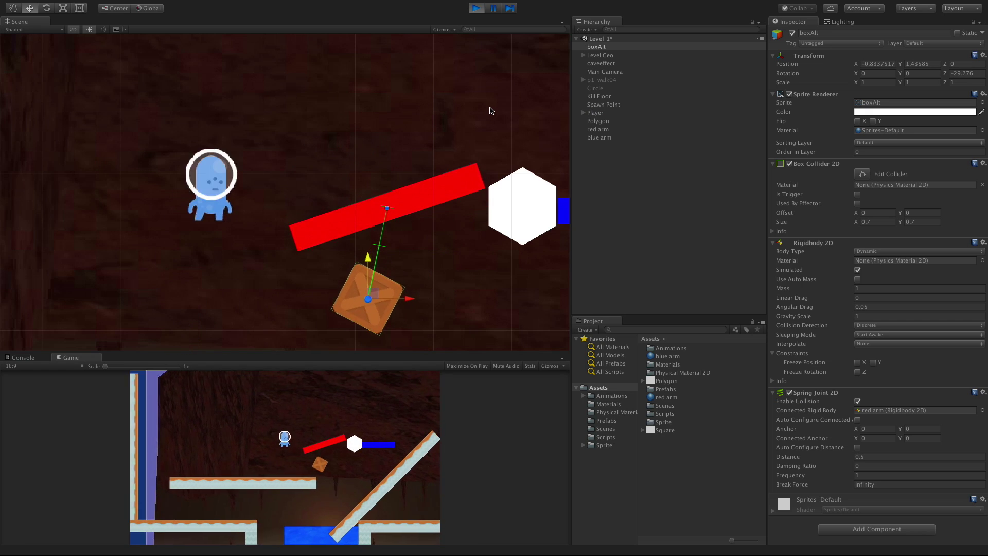
key(a)
key(d)
key(space)
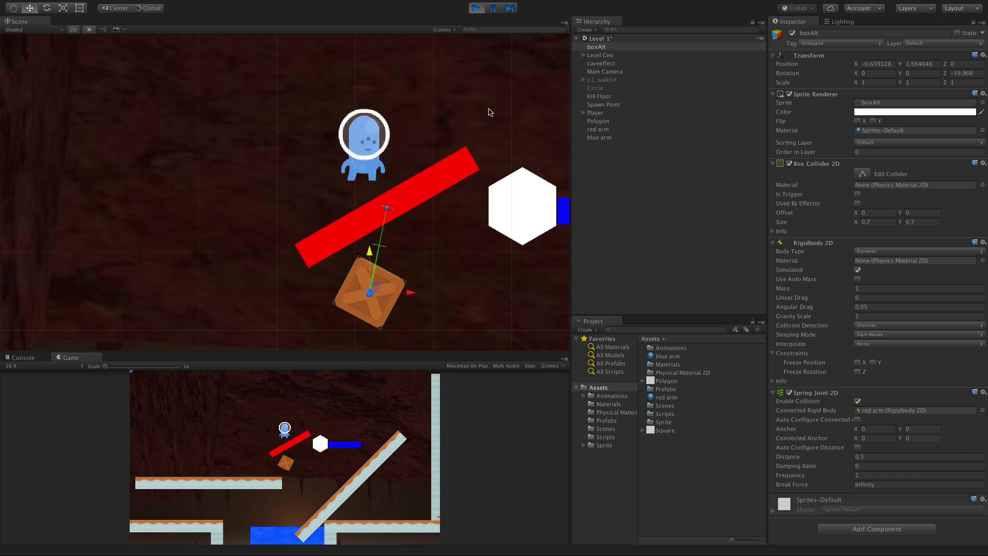
Step: Run and jump the player against the crate and red arm to test their collision, and stop playing
key(a)
key(d)
key(space)
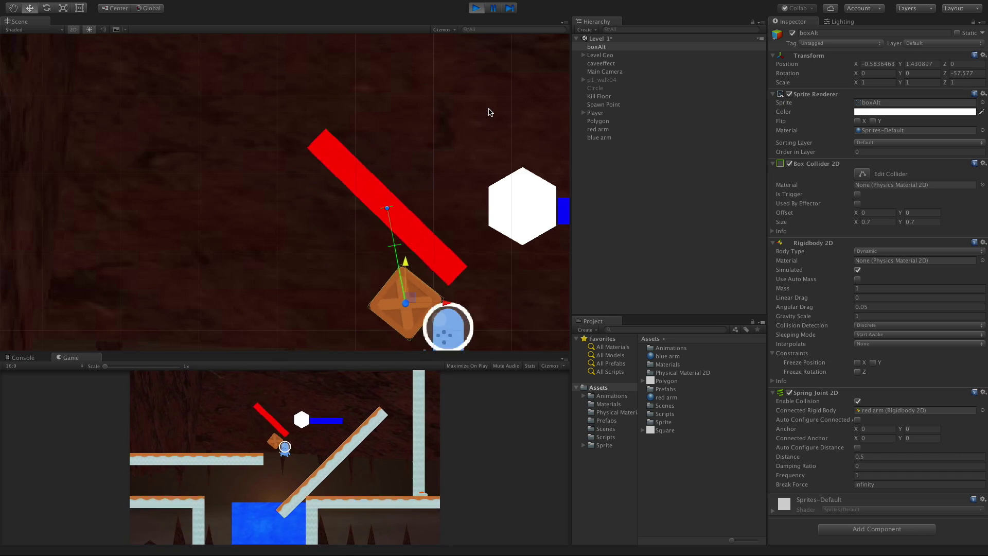
key(a)
key(Left)
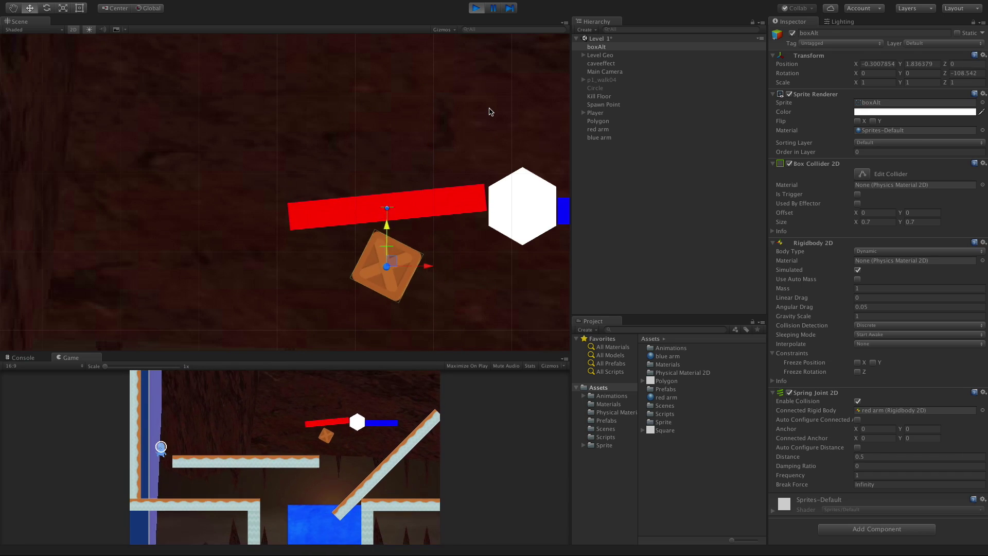
key(Right)
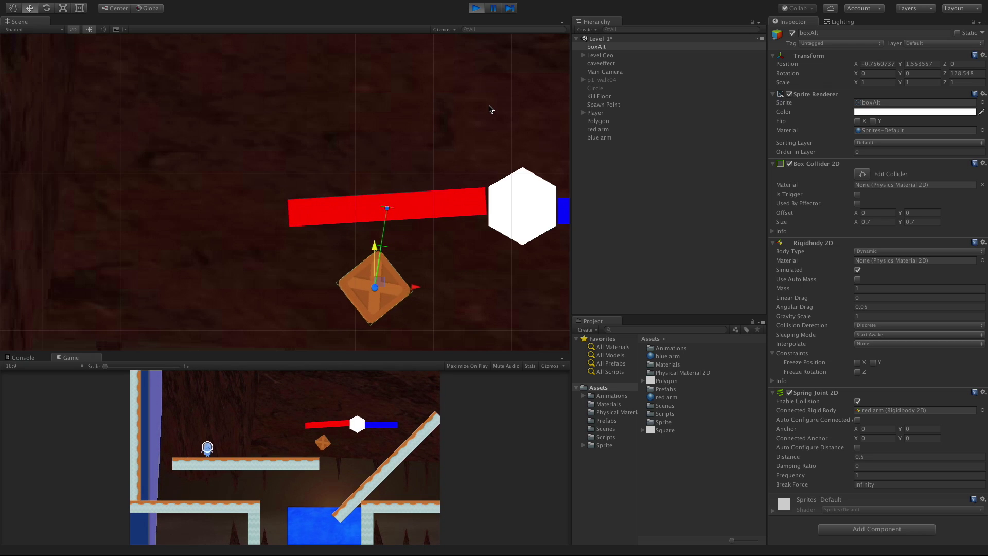
key(space)
key(Right)
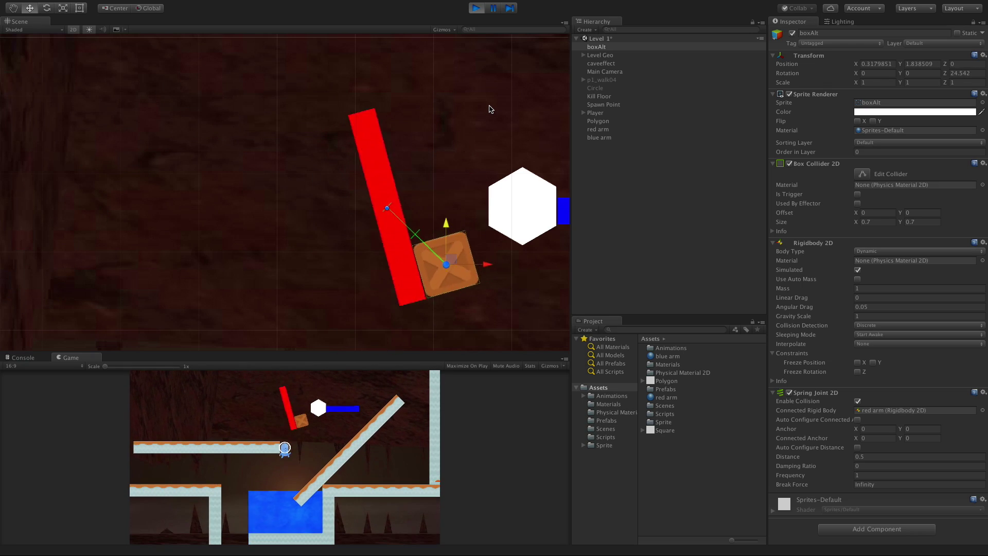
click(477, 9)
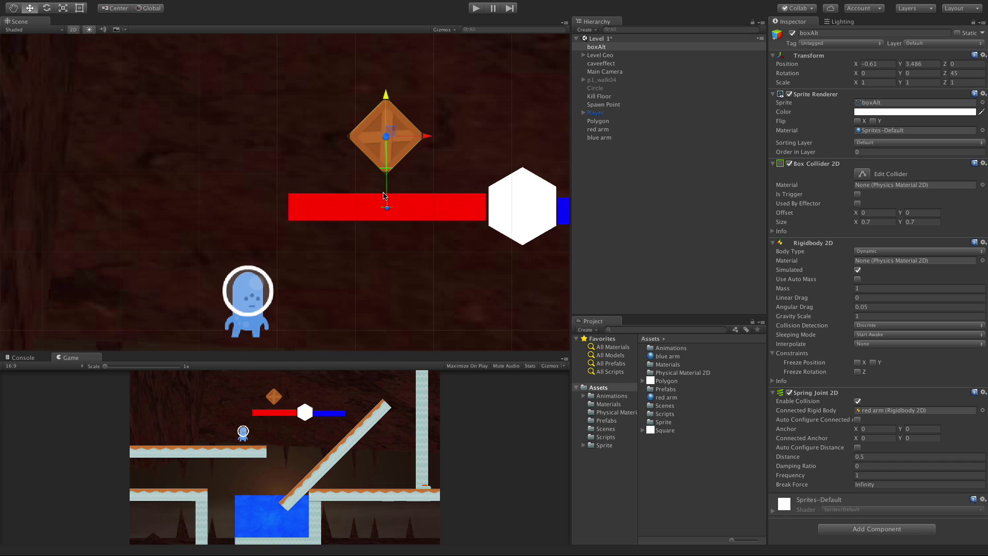
Step: Move boxAlt to about X -0.23, Y 4.27 and set the spring joint's Distance to 3
drag(387, 95, 387, 35)
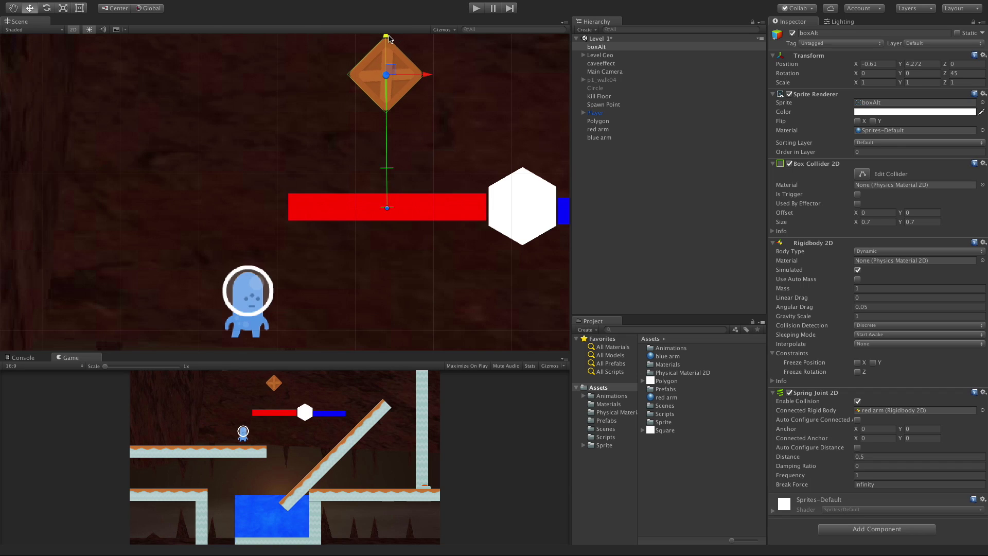
click(875, 456)
text(3)
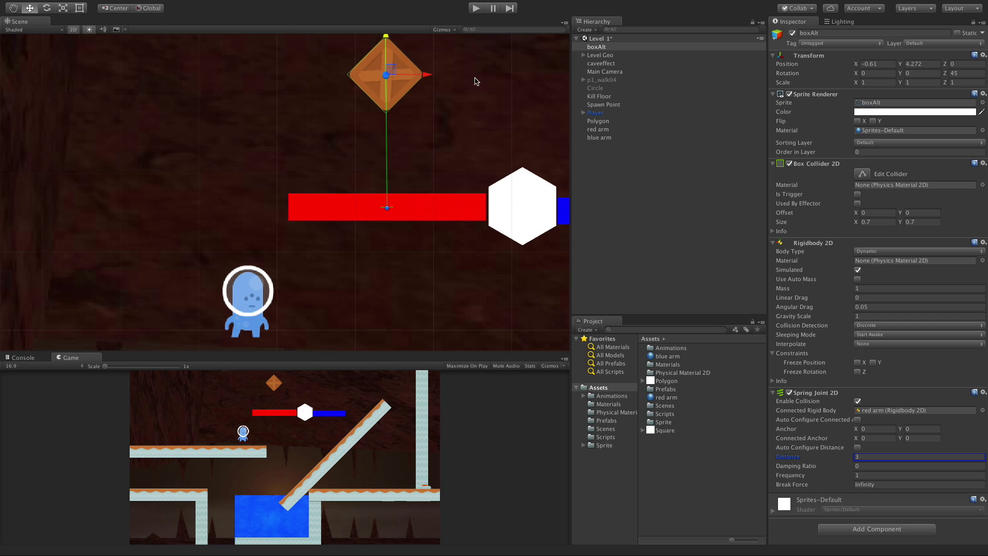
drag(429, 77, 460, 77)
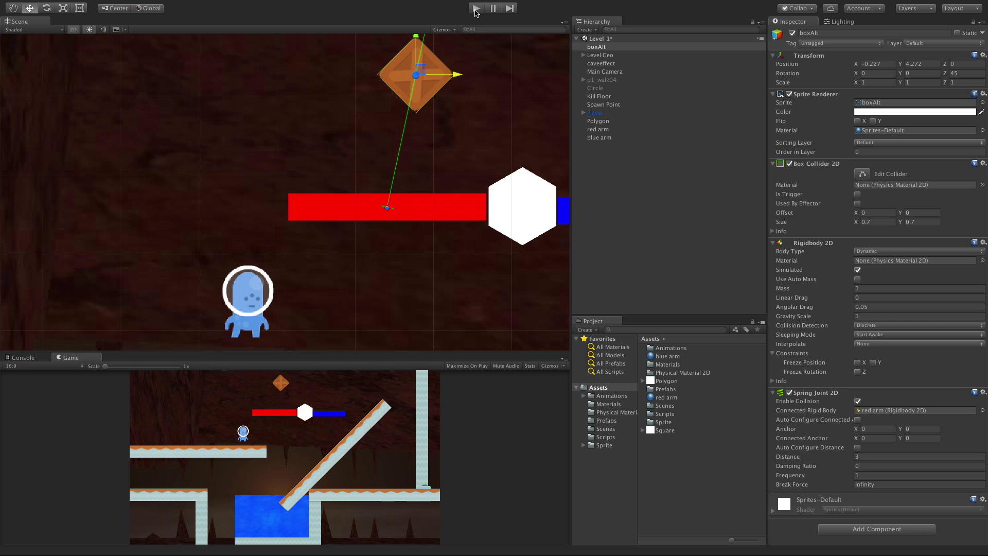
Step: Test a Linear Drag of 3 on the crate's Rigidbody 2D in play mode, reset it to 0, and stop playing
click(476, 8)
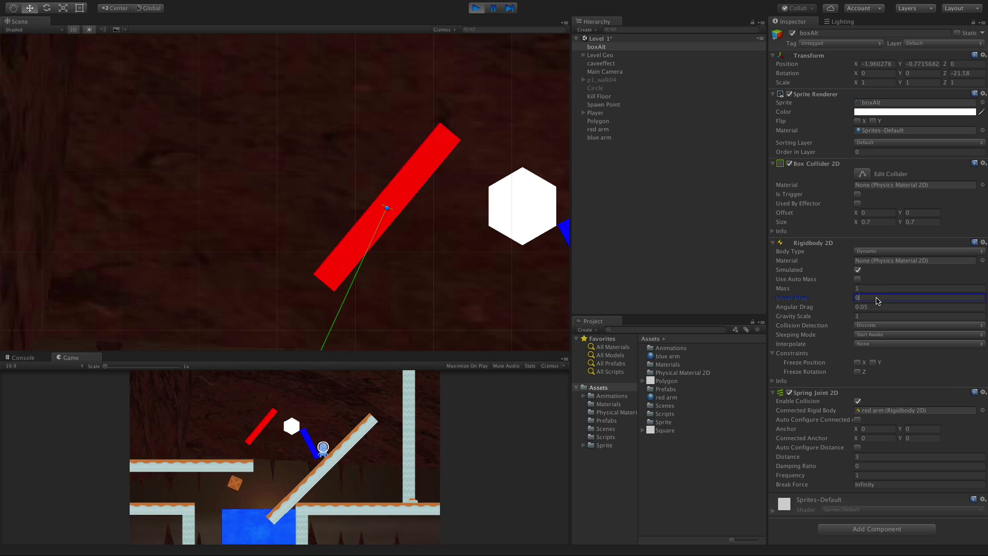
click(876, 298)
text(3)
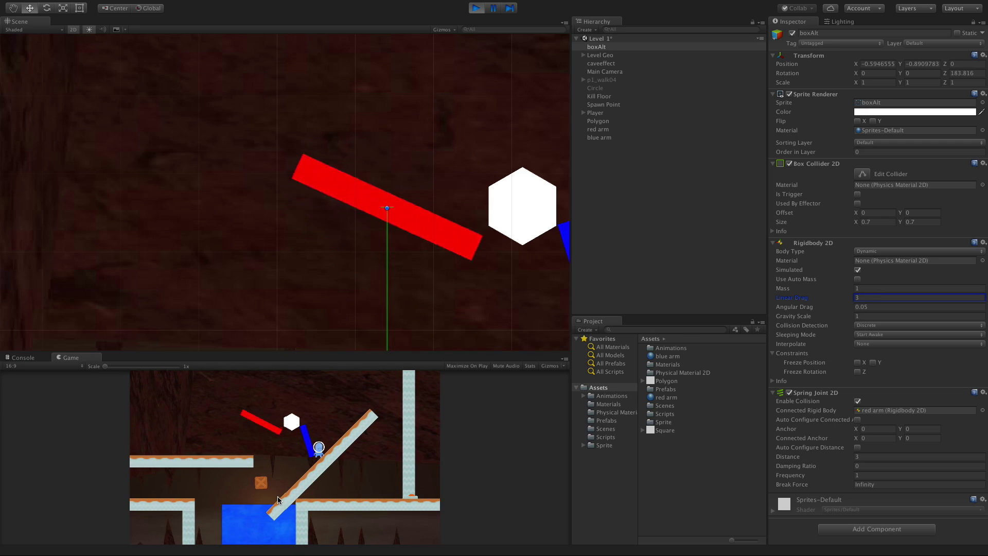
double_click(891, 297)
text(0)
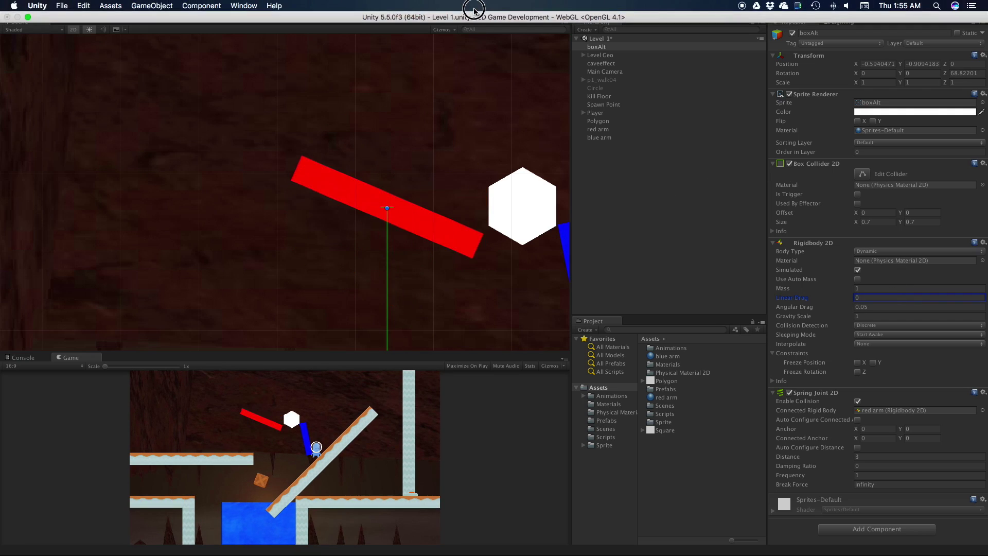
click(477, 8)
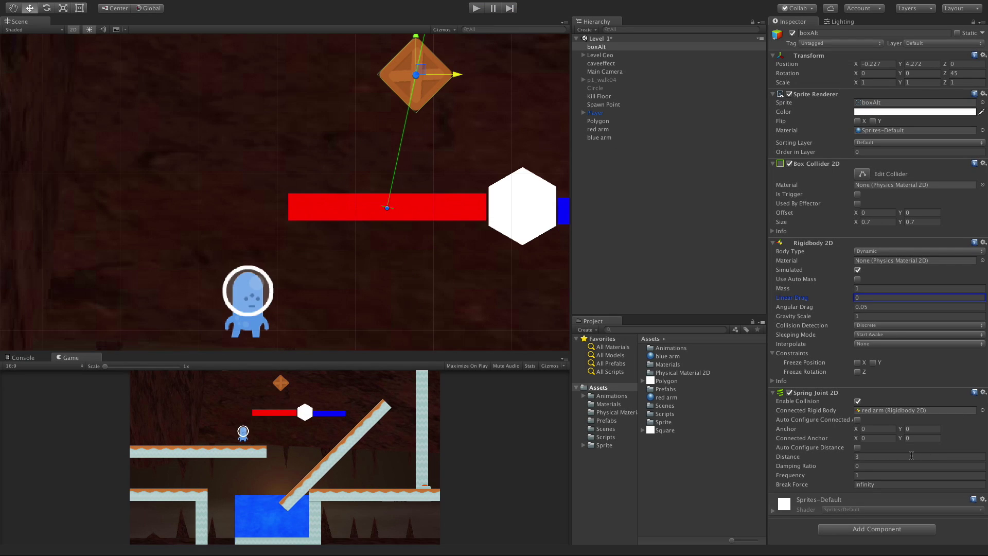